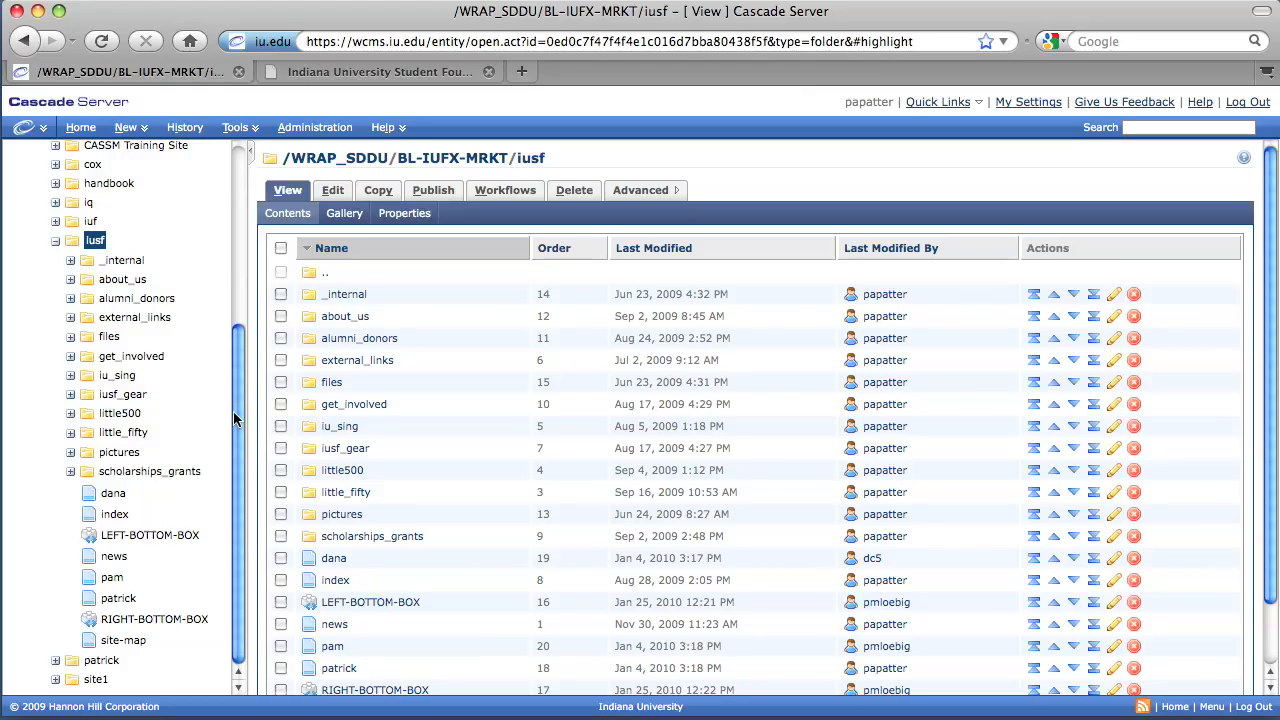
Open the bottom_boxes folder inside iusf/pictures and start a new default File asset there
{"action": "left_click", "coordinate": [112, 455]}
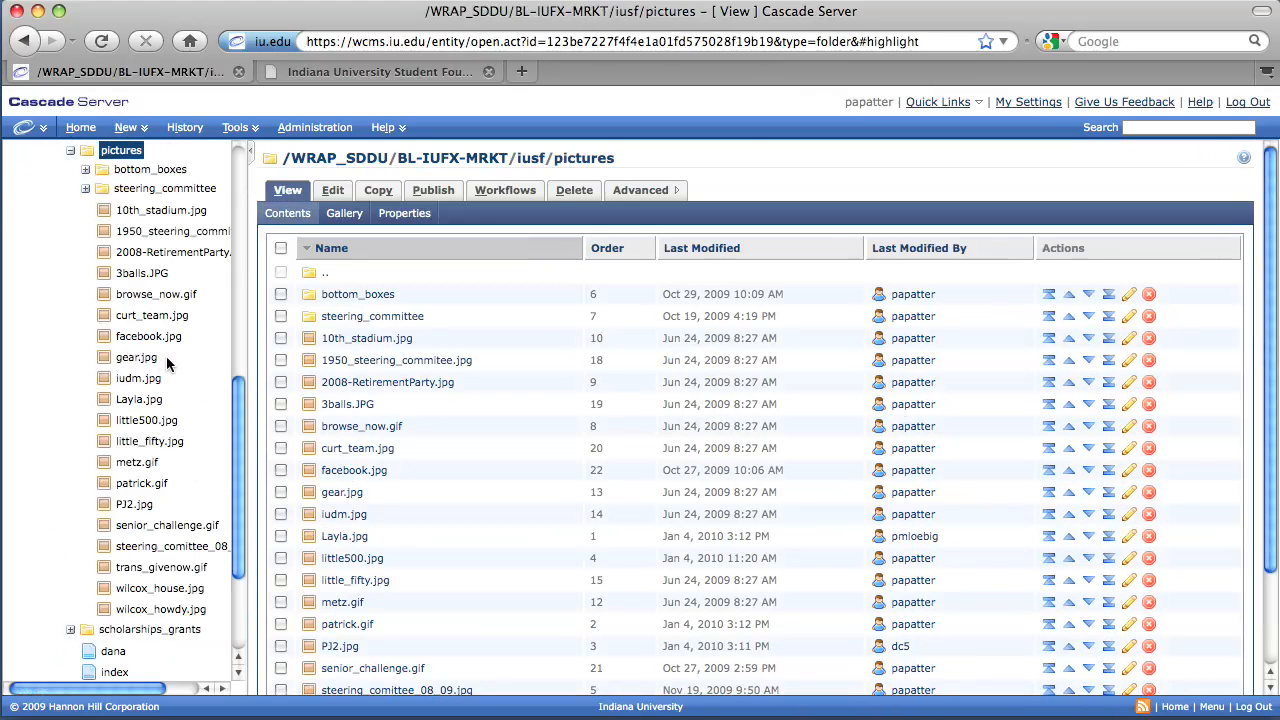
{"action": "left_click", "coordinate": [165, 174]}
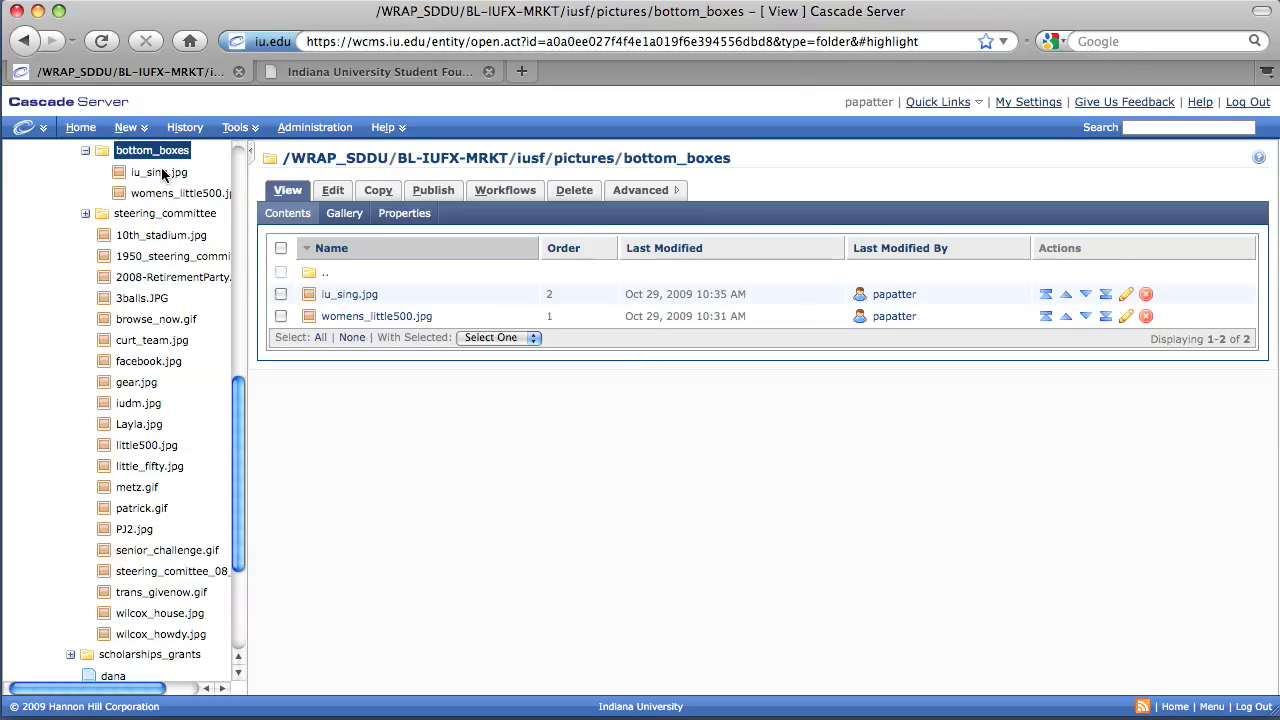
{"action": "left_click", "coordinate": [137, 129]}
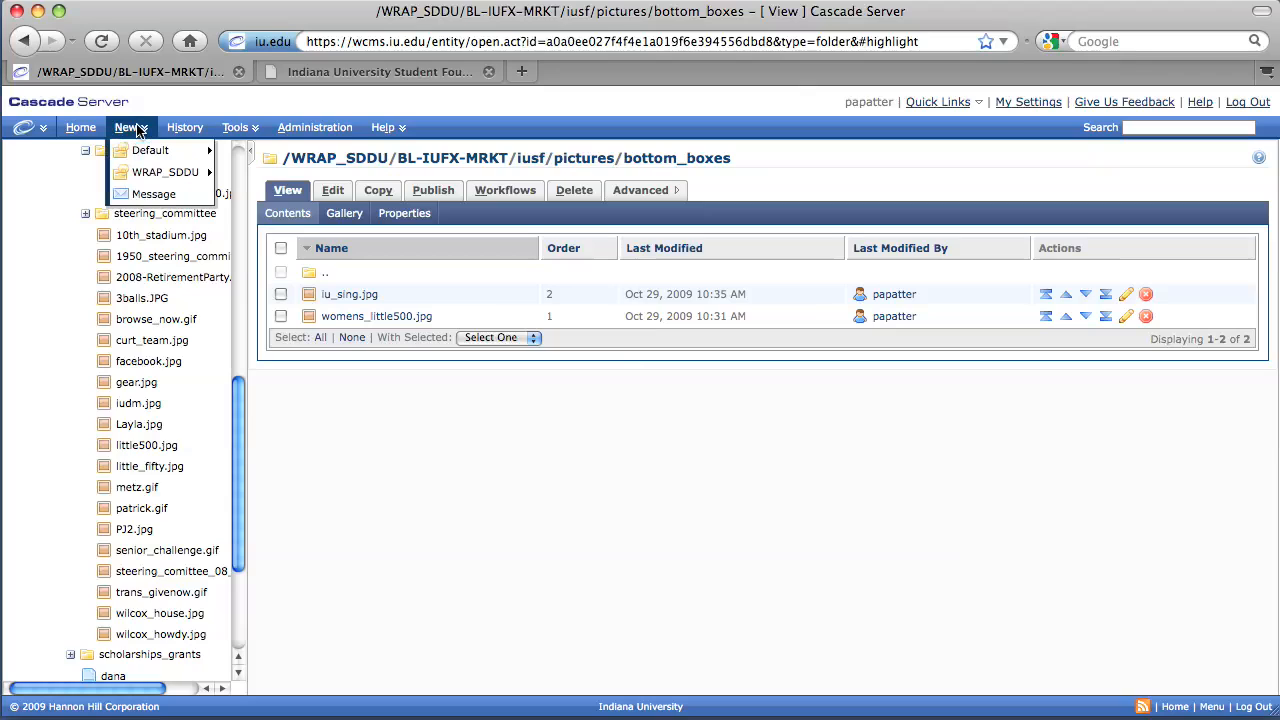
{"action": "mouse_move", "coordinate": [143, 157]}
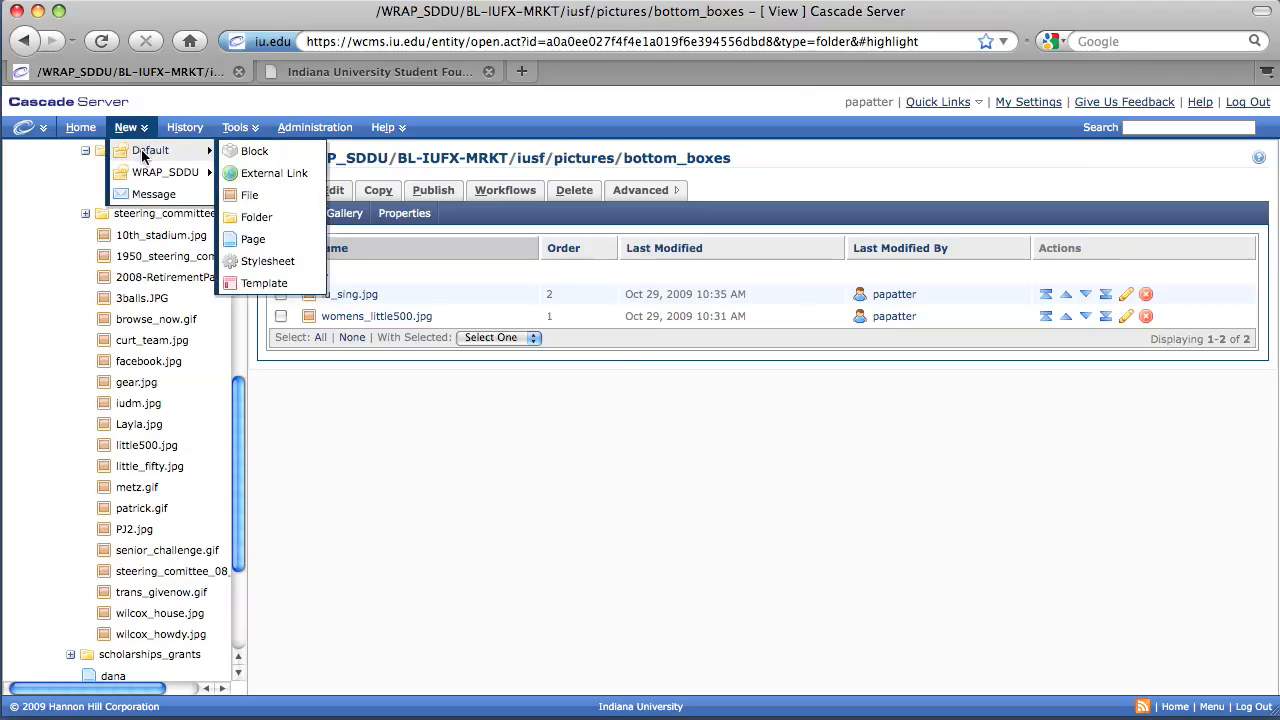
{"action": "left_click", "coordinate": [264, 195]}
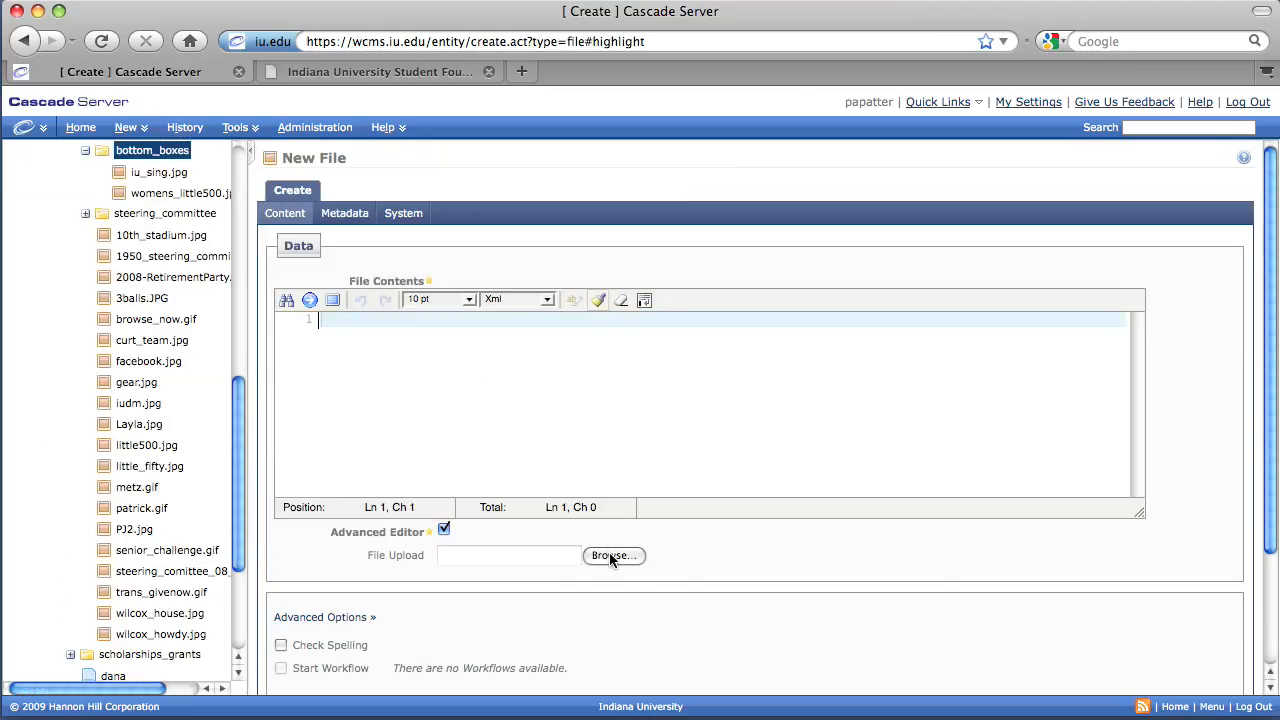
Upload practice_250.jpg from the Desktop as the new file's content and submit it
{"action": "left_click", "coordinate": [610, 558]}
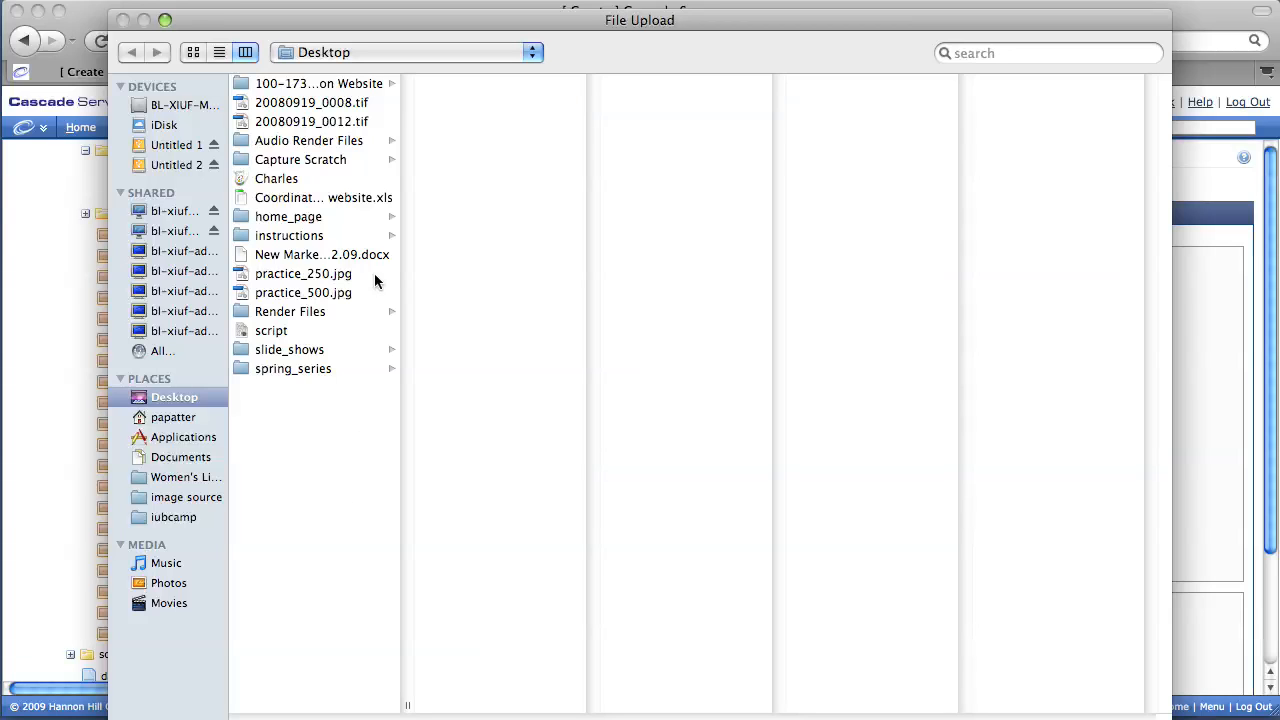
{"action": "left_click", "coordinate": [395, 52]}
{"action": "left_click", "coordinate": [395, 52]}
{"action": "left_click", "coordinate": [322, 279]}
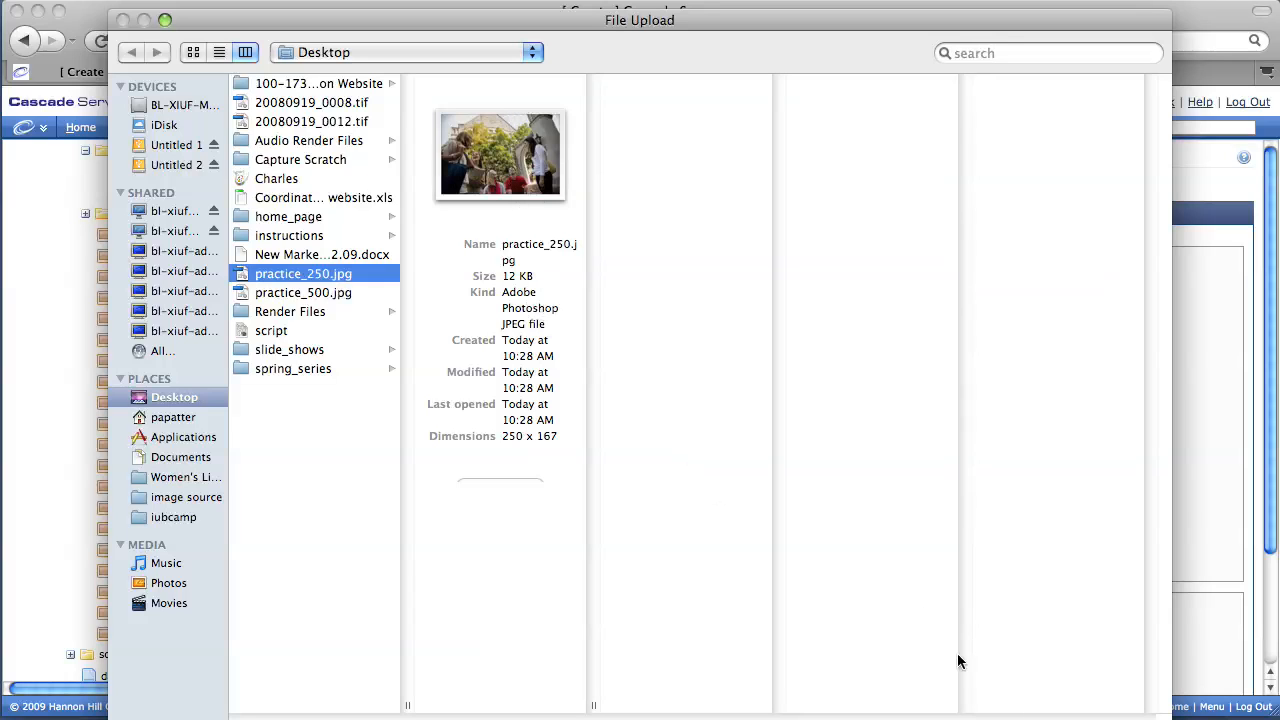
{"action": "key", "text": "Return"}
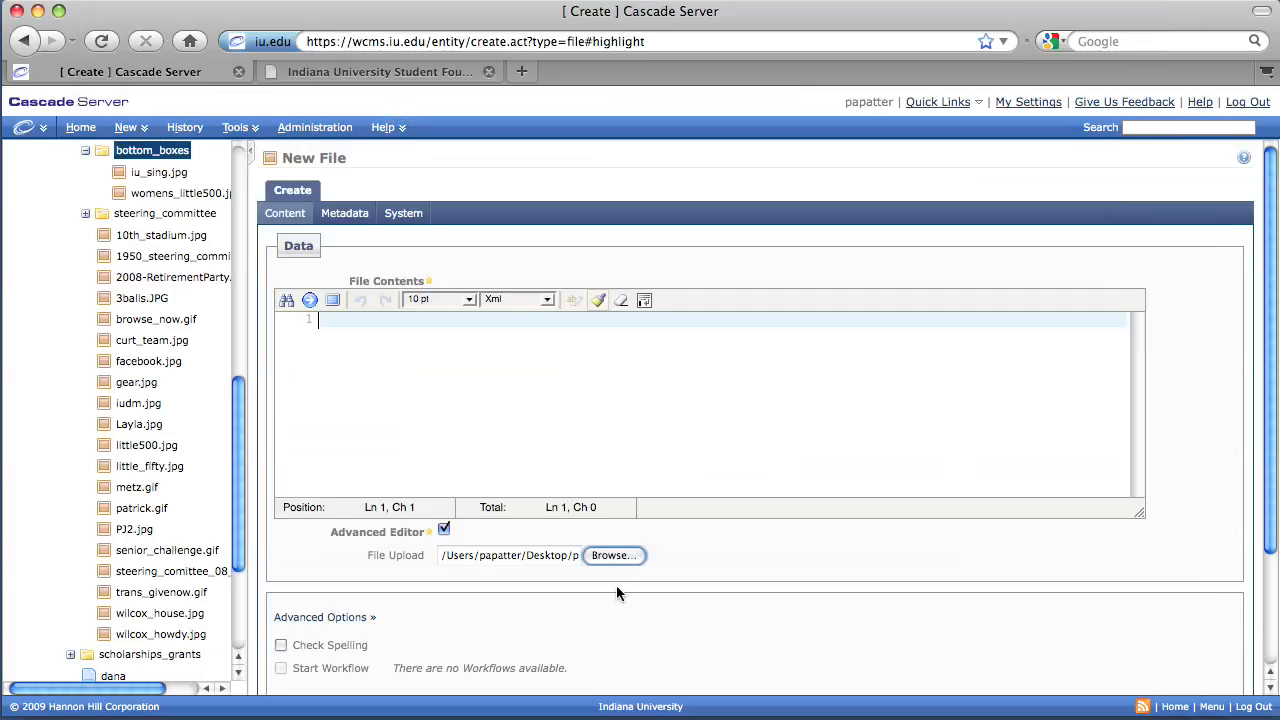
{"action": "scroll", "coordinate": [616, 590], "scroll_direction": "down", "scroll_amount": 5}
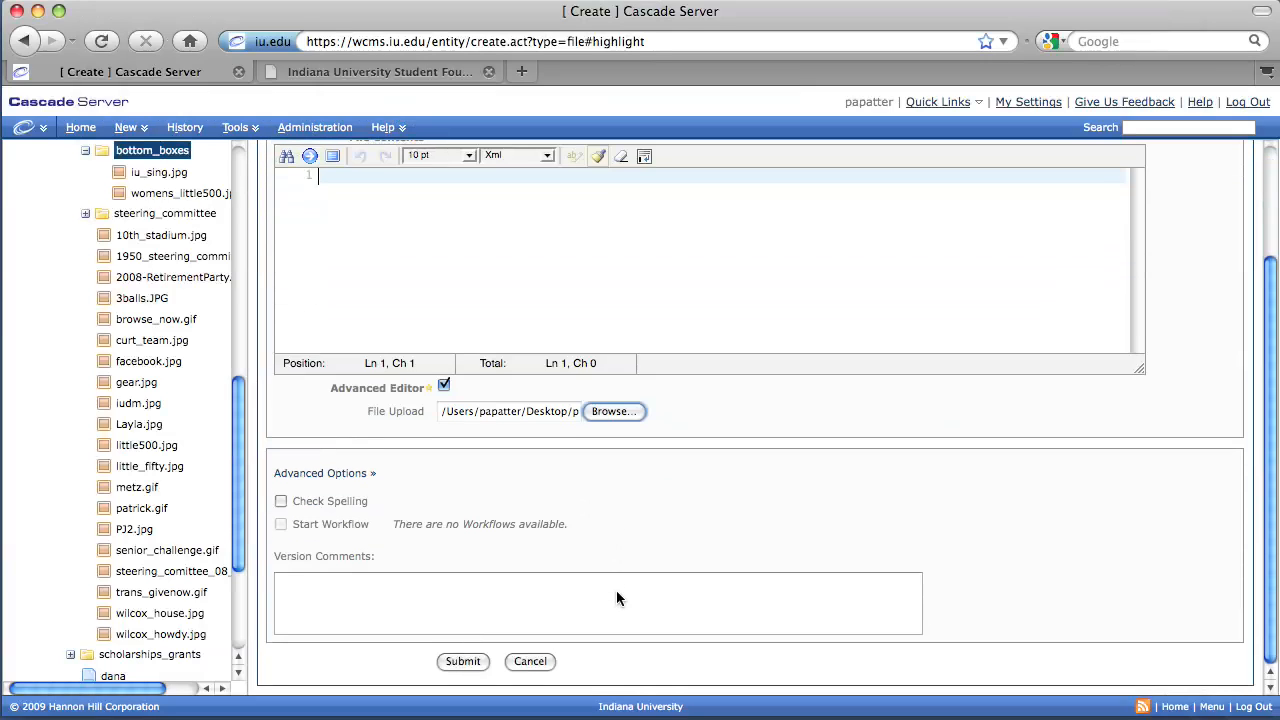
{"action": "left_click", "coordinate": [463, 661]}
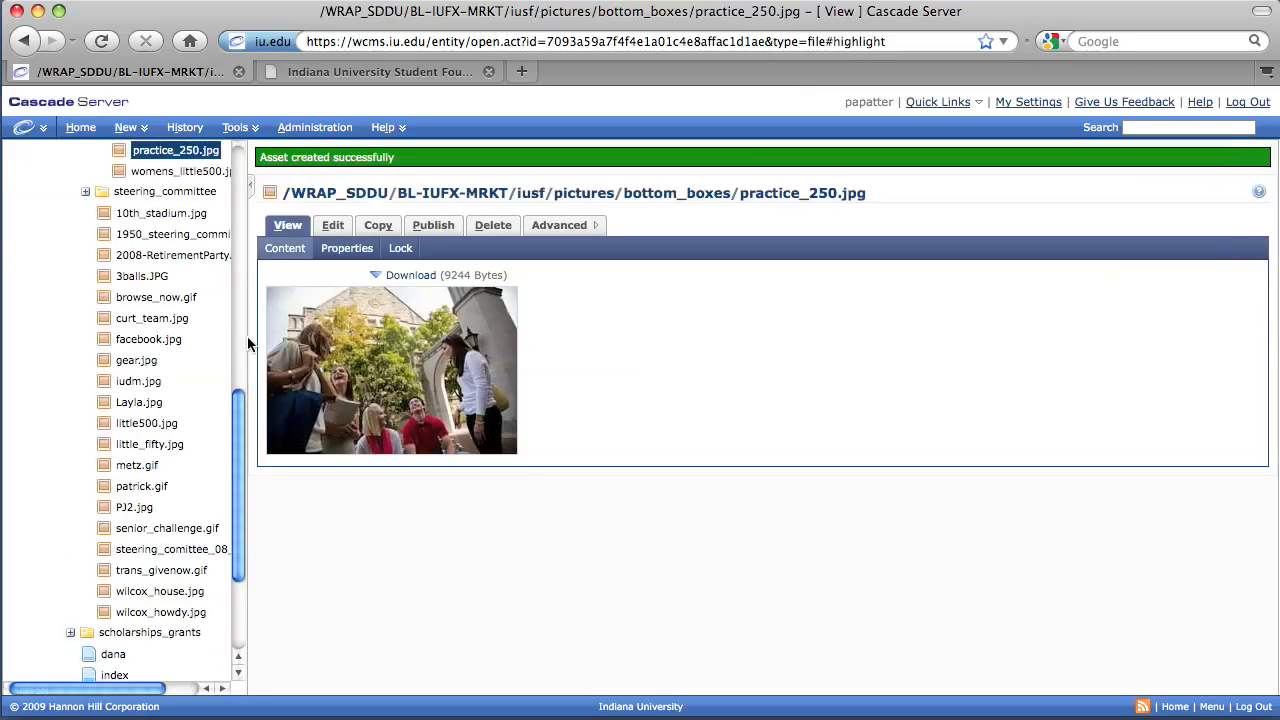
Return to the bottom_boxes folder and start a second default File asset in it
{"action": "left_click_drag", "start_coordinate": [236, 458], "coordinate": [242, 377]}
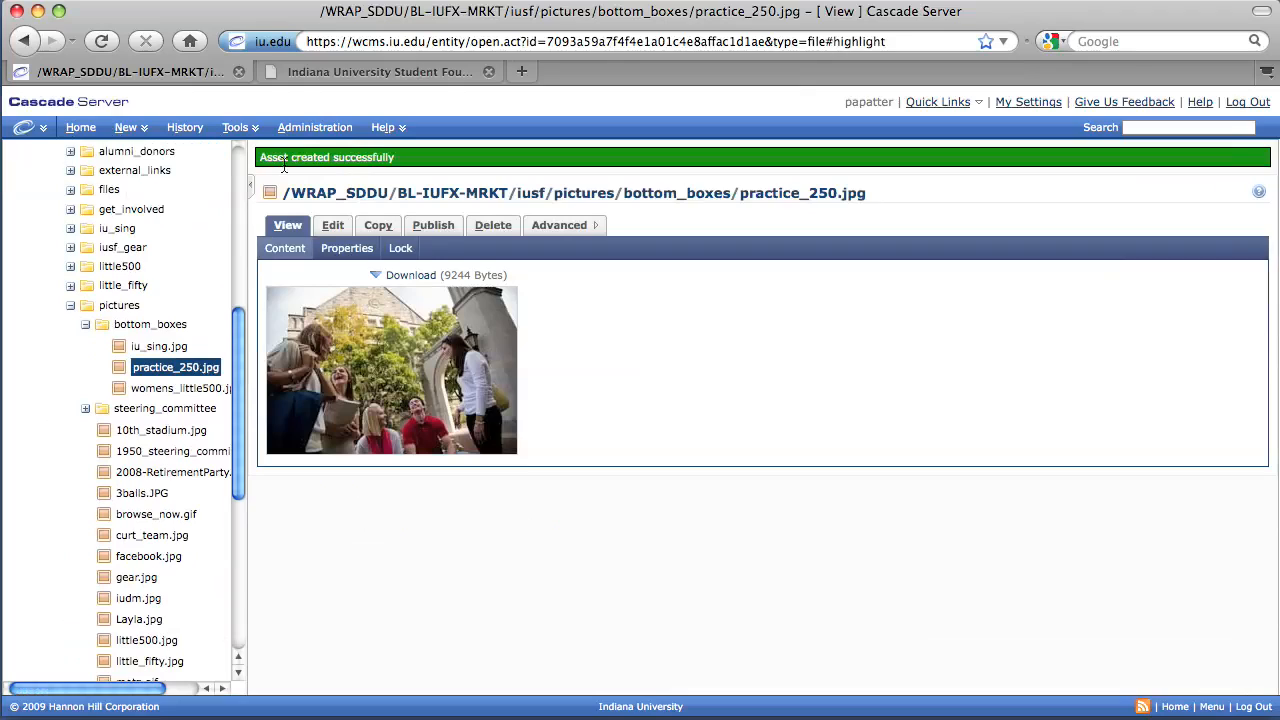
{"action": "left_click", "coordinate": [150, 325]}
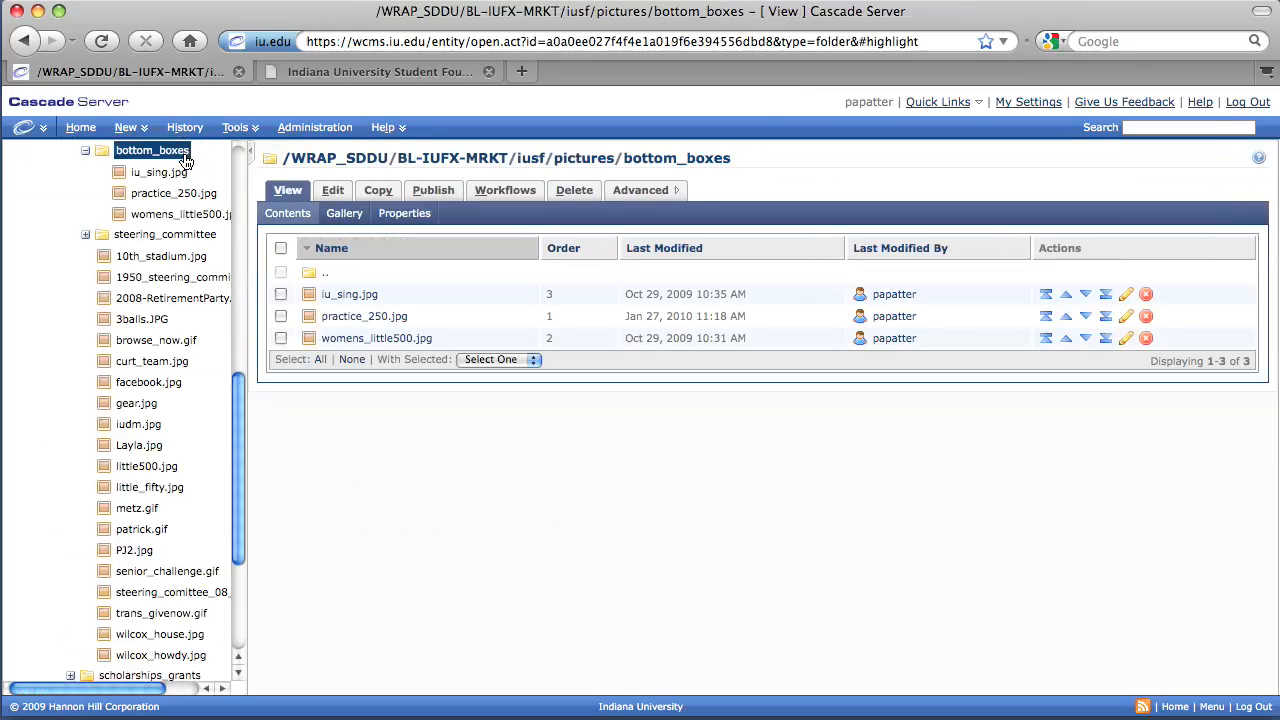
{"action": "left_click", "coordinate": [129, 134]}
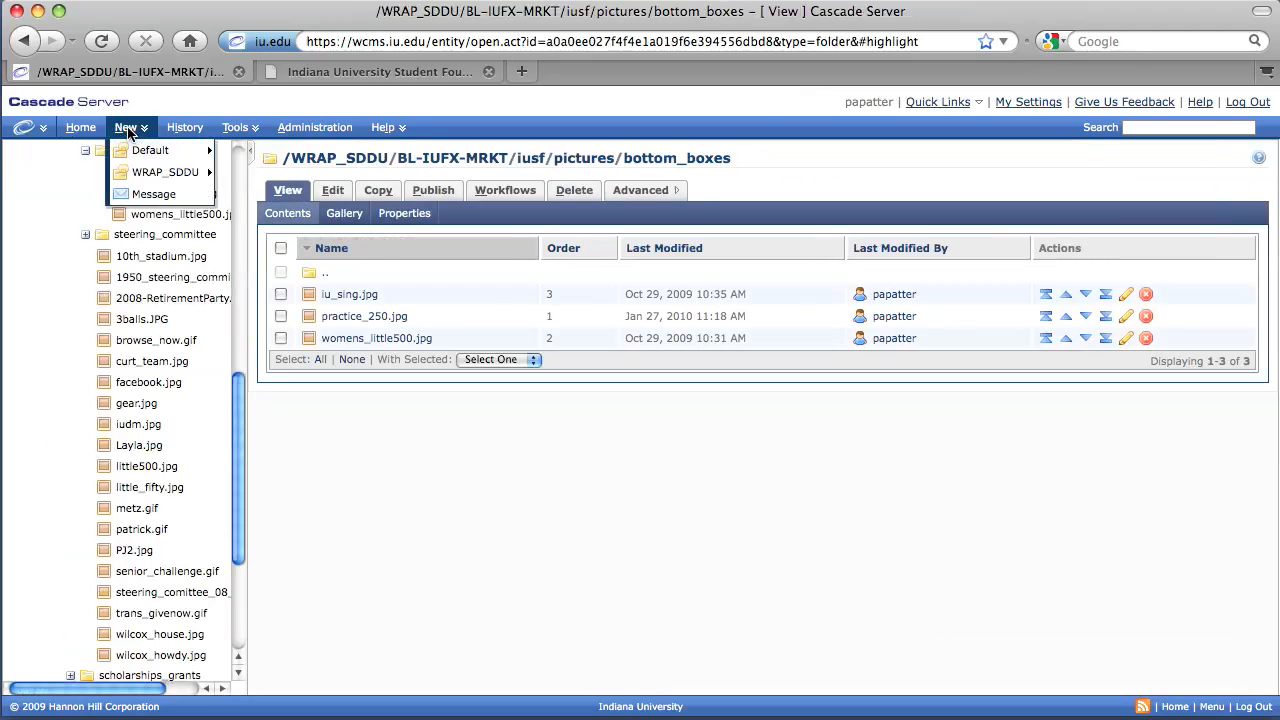
{"action": "mouse_move", "coordinate": [137, 155]}
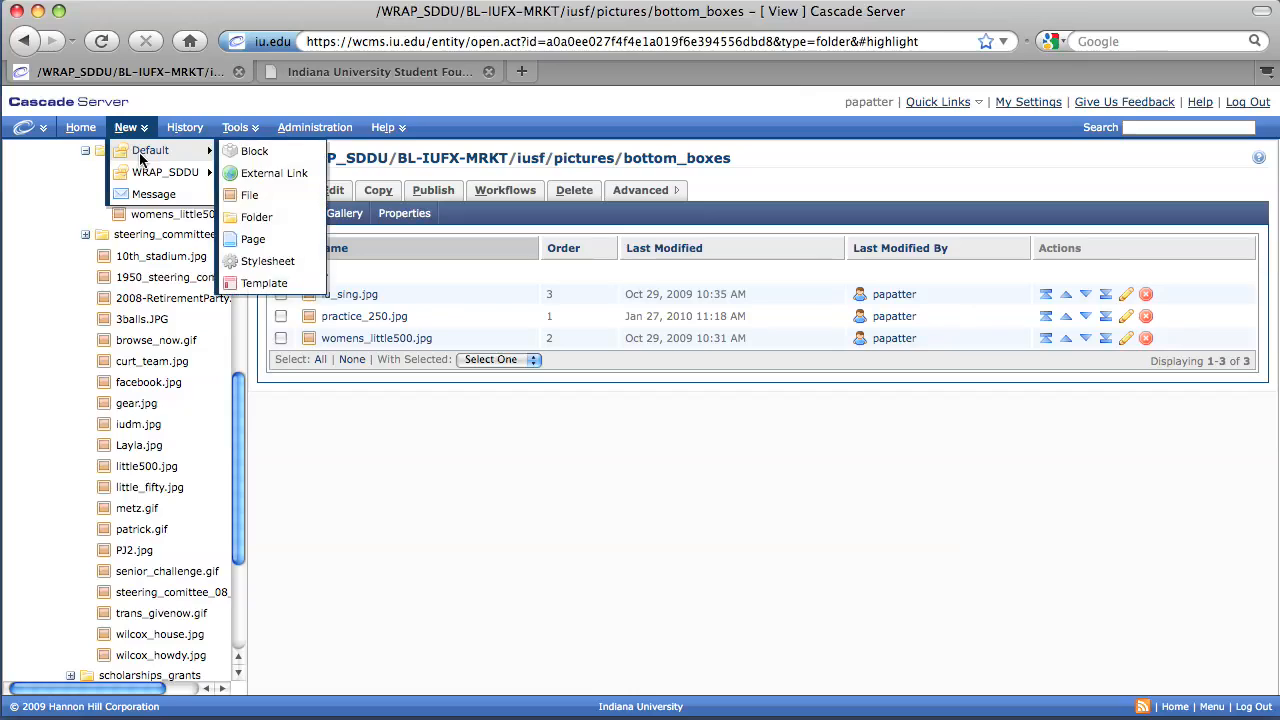
{"action": "left_click", "coordinate": [254, 203]}
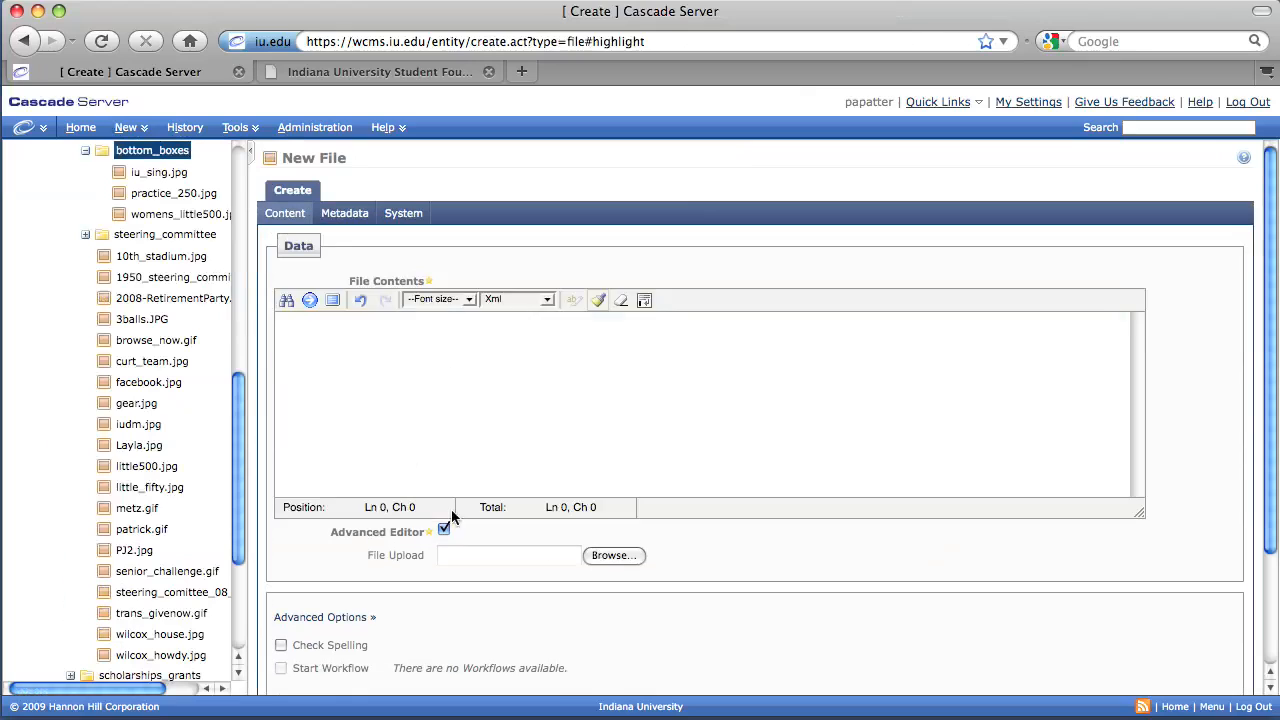
Upload practice_500.jpg from the Desktop into the second new file and submit it
{"action": "left_click", "coordinate": [612, 556]}
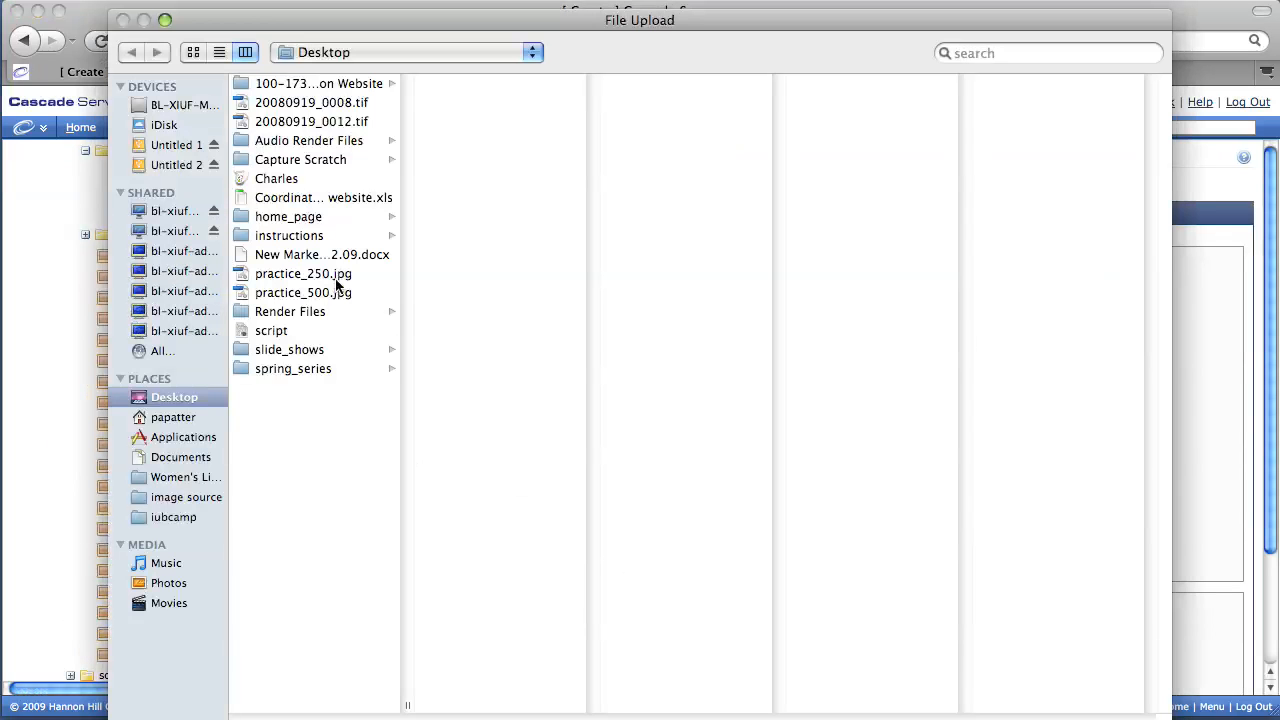
{"action": "left_click", "coordinate": [314, 295]}
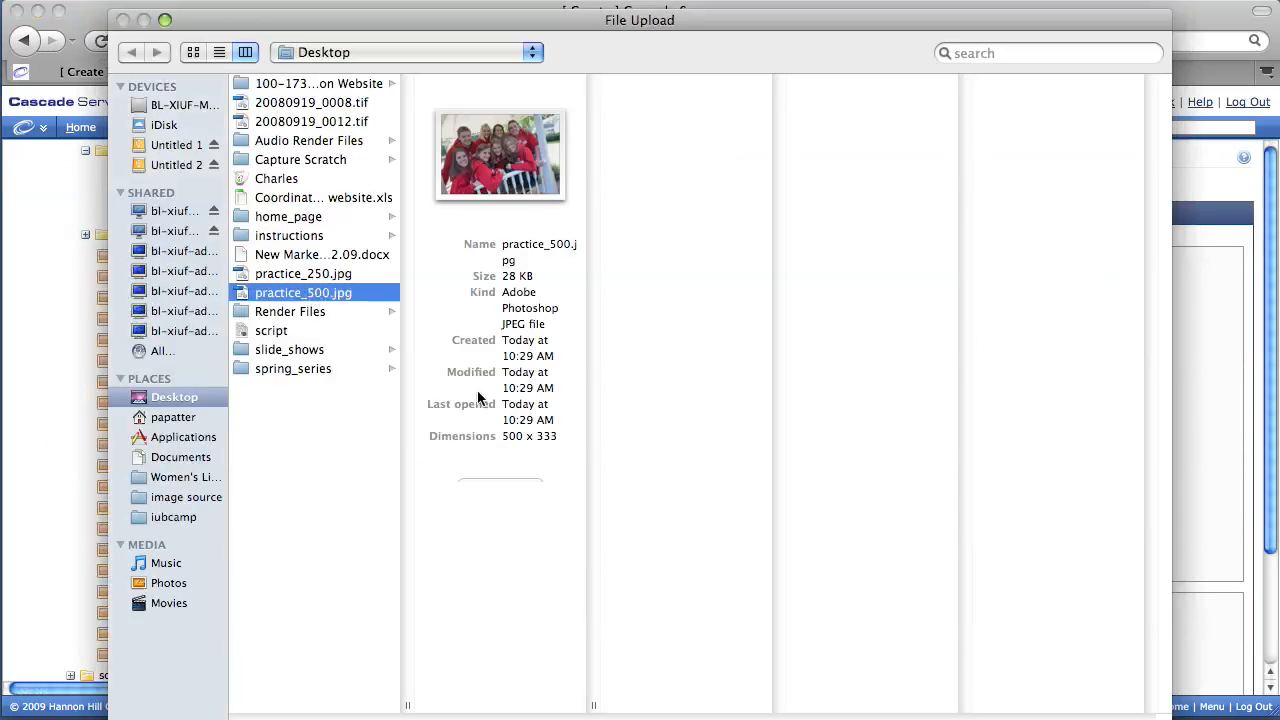
{"action": "left_click_drag", "start_coordinate": [1164, 717], "coordinate": [907, 581]}
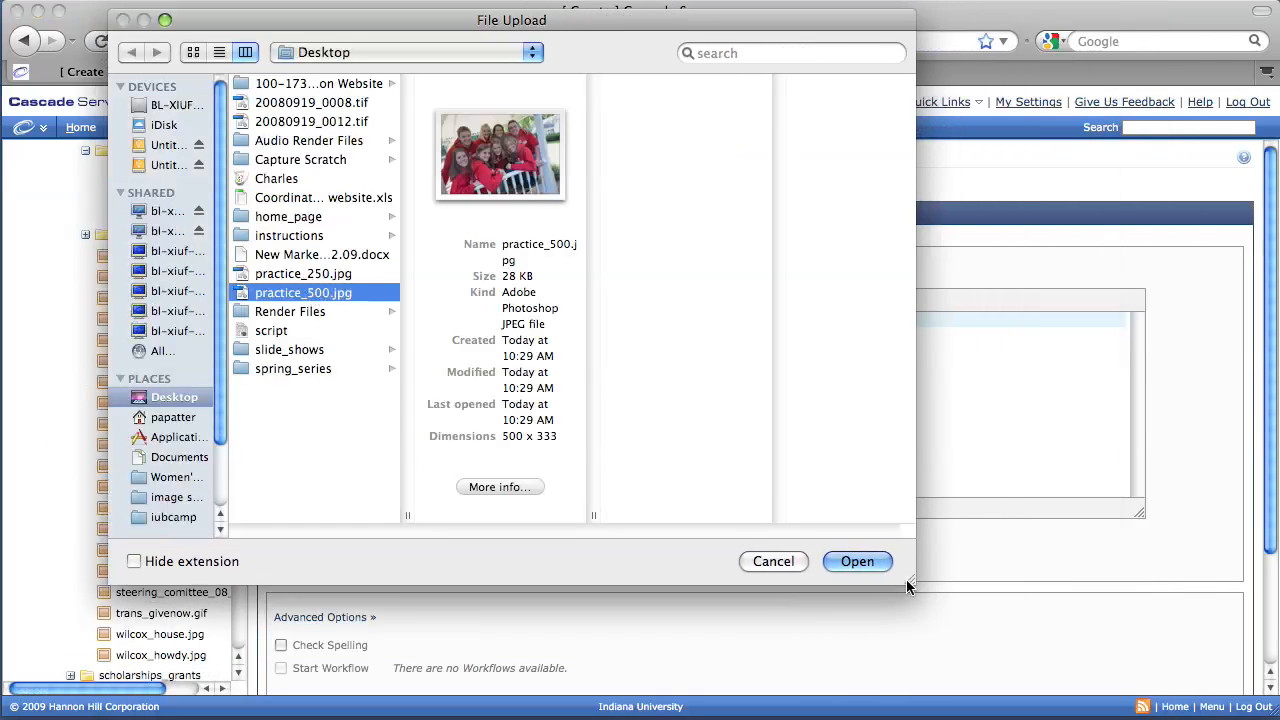
{"action": "left_click", "coordinate": [858, 562]}
{"action": "scroll", "coordinate": [798, 590], "scroll_direction": "down", "scroll_amount": 3}
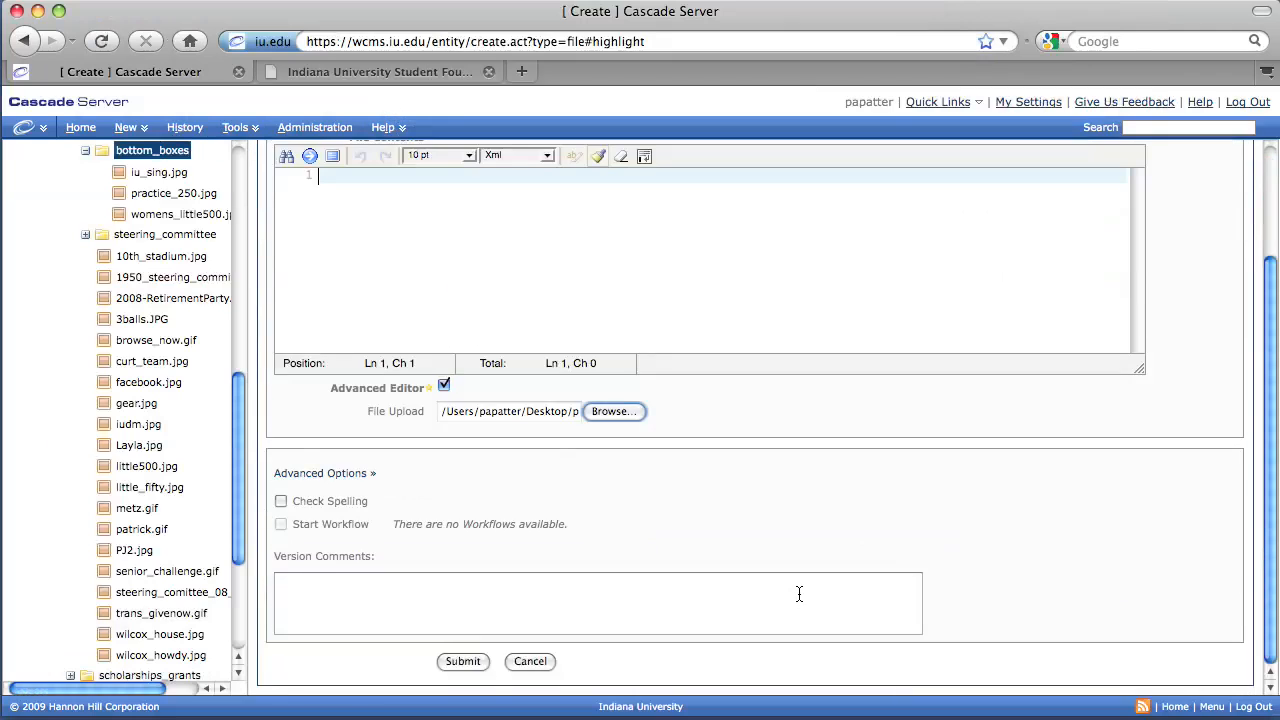
{"action": "left_click", "coordinate": [463, 661]}
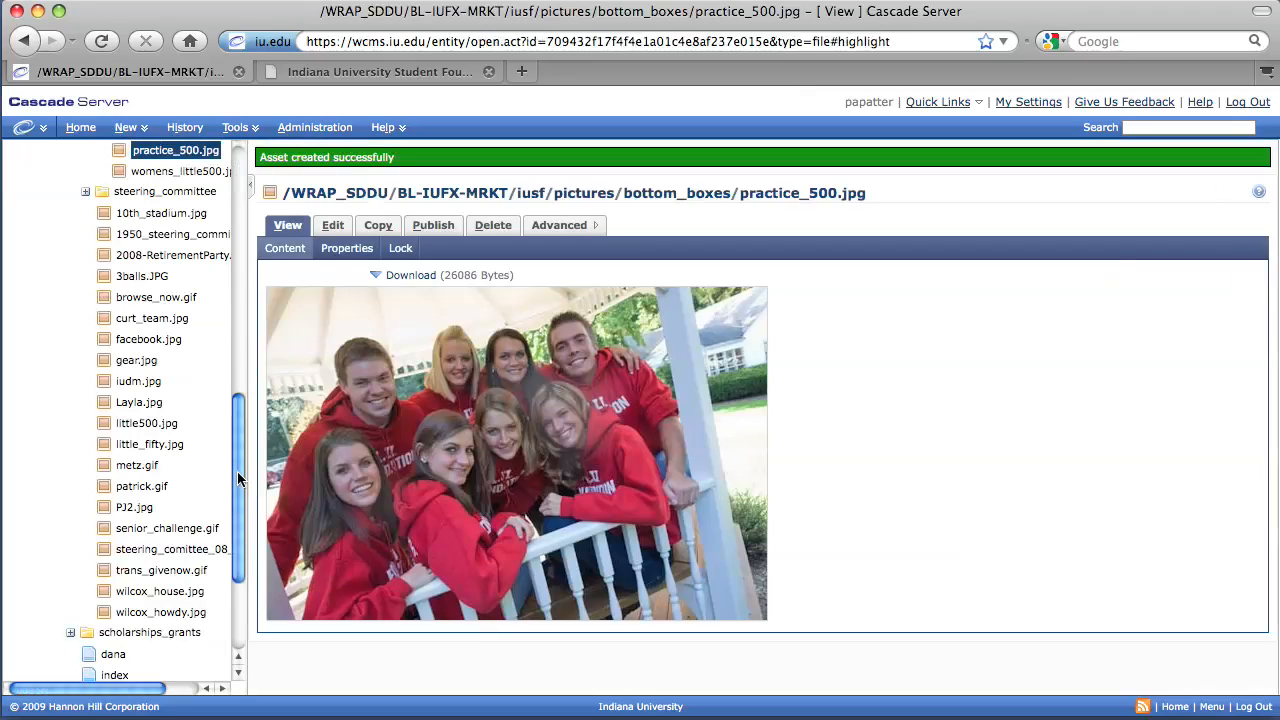
Open the LEFT-BOTTOM-BOX block in the iusf folder for editing
{"action": "scroll", "coordinate": [237, 471], "scroll_direction": "down", "scroll_amount": 5}
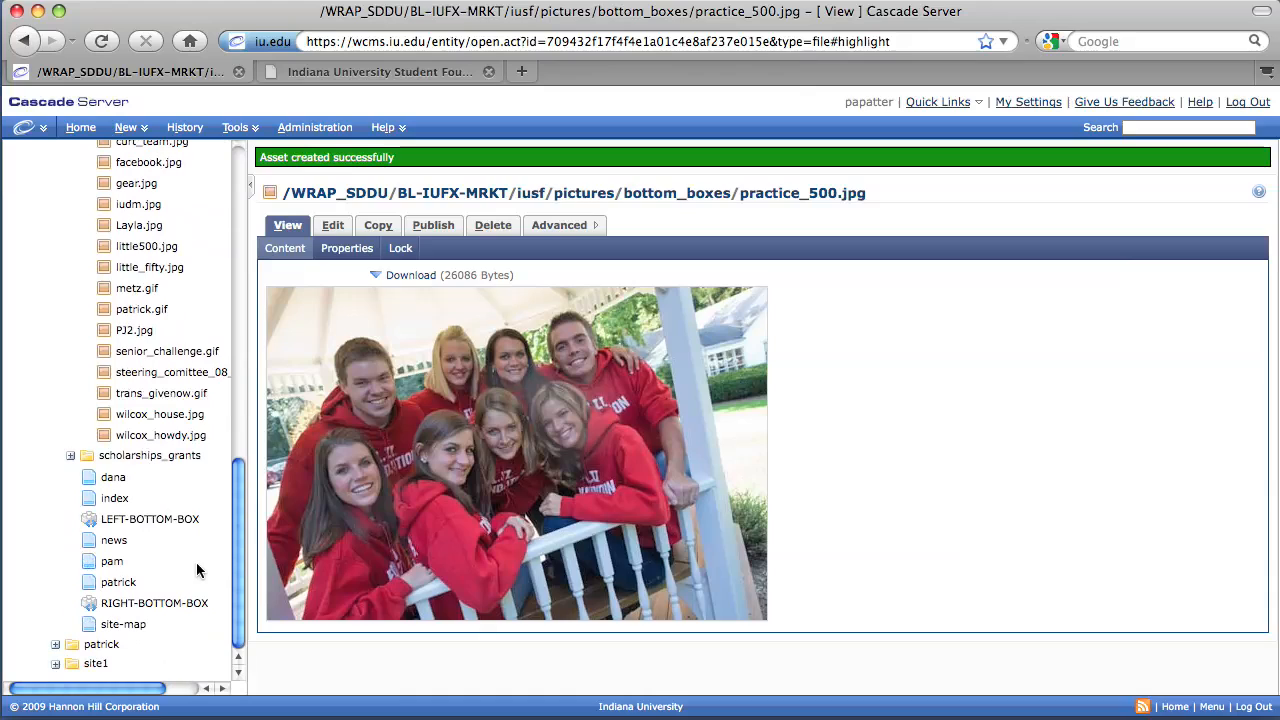
{"action": "left_click", "coordinate": [150, 520]}
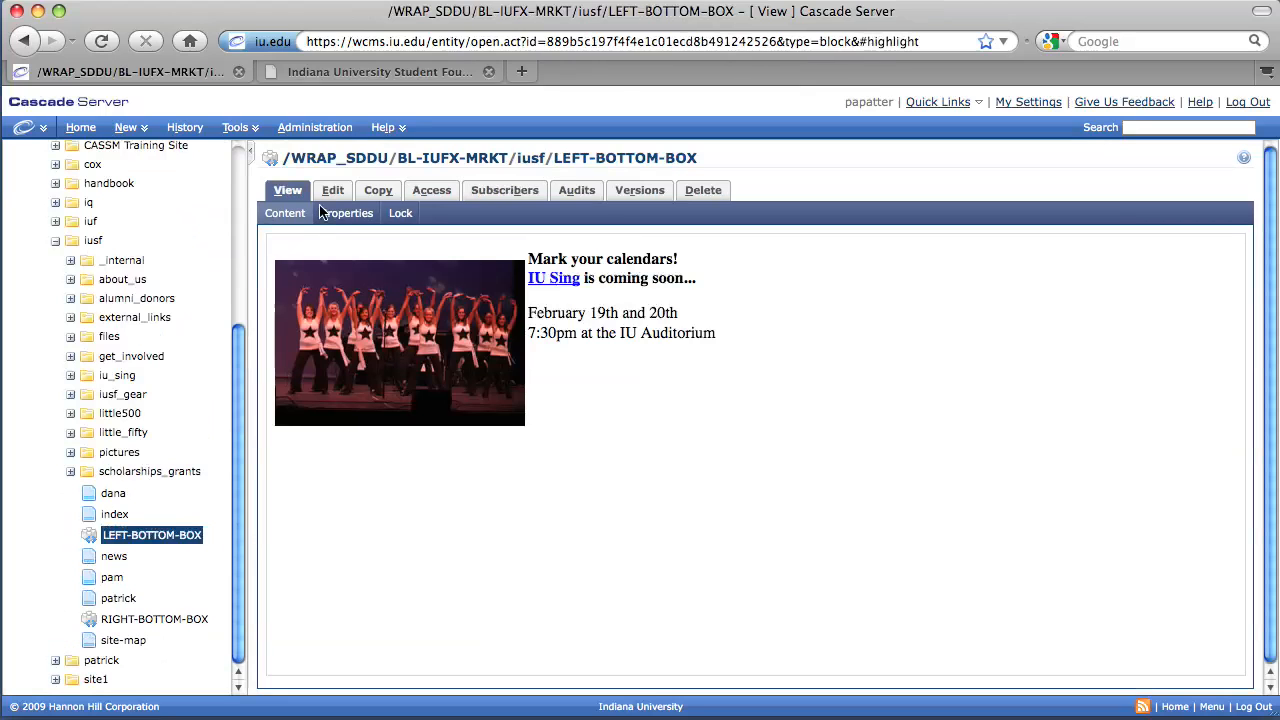
{"action": "left_click", "coordinate": [334, 192]}
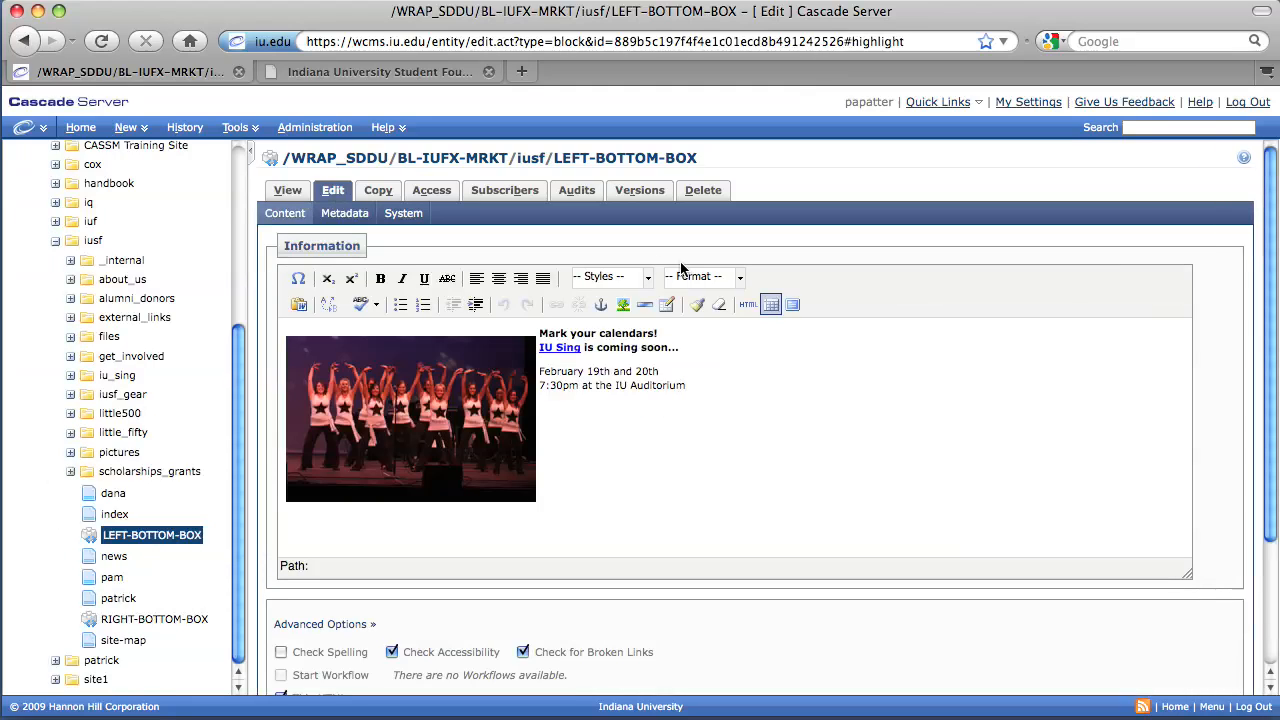
{"action": "scroll", "coordinate": [822, 405], "scroll_direction": "down", "scroll_amount": 2}
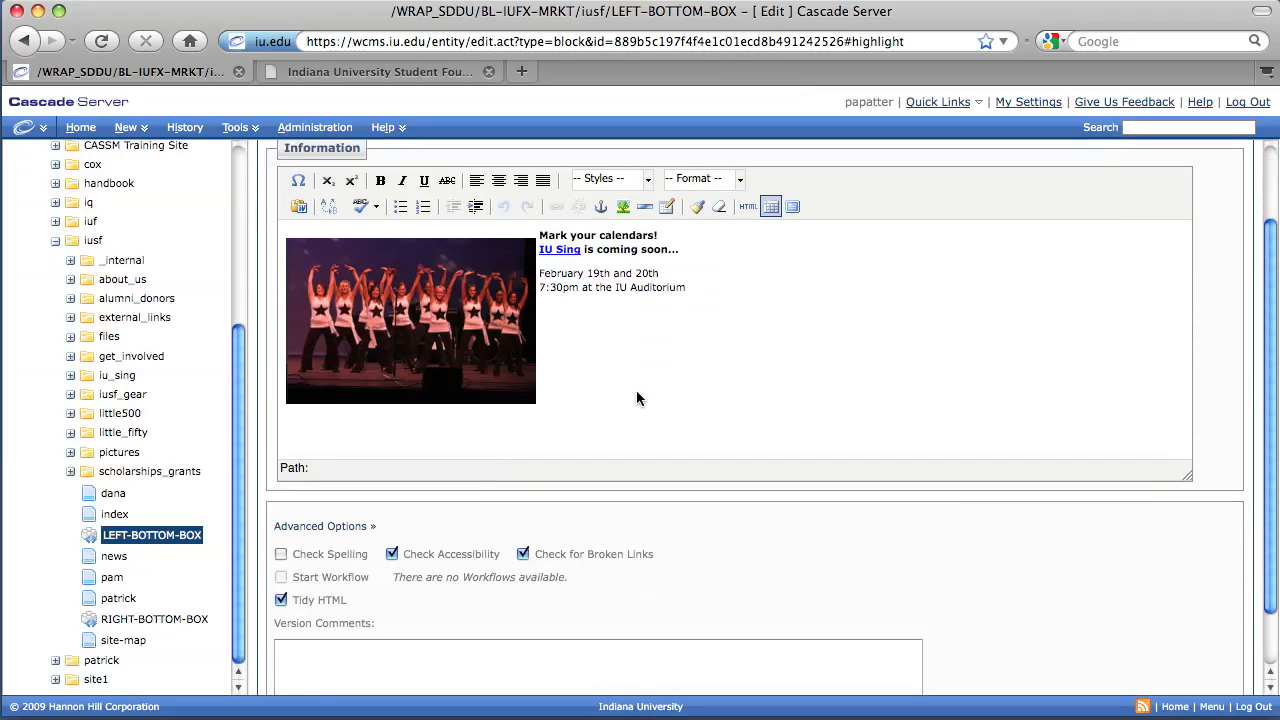
{"action": "scroll", "coordinate": [636, 392], "scroll_direction": "up", "scroll_amount": 2}
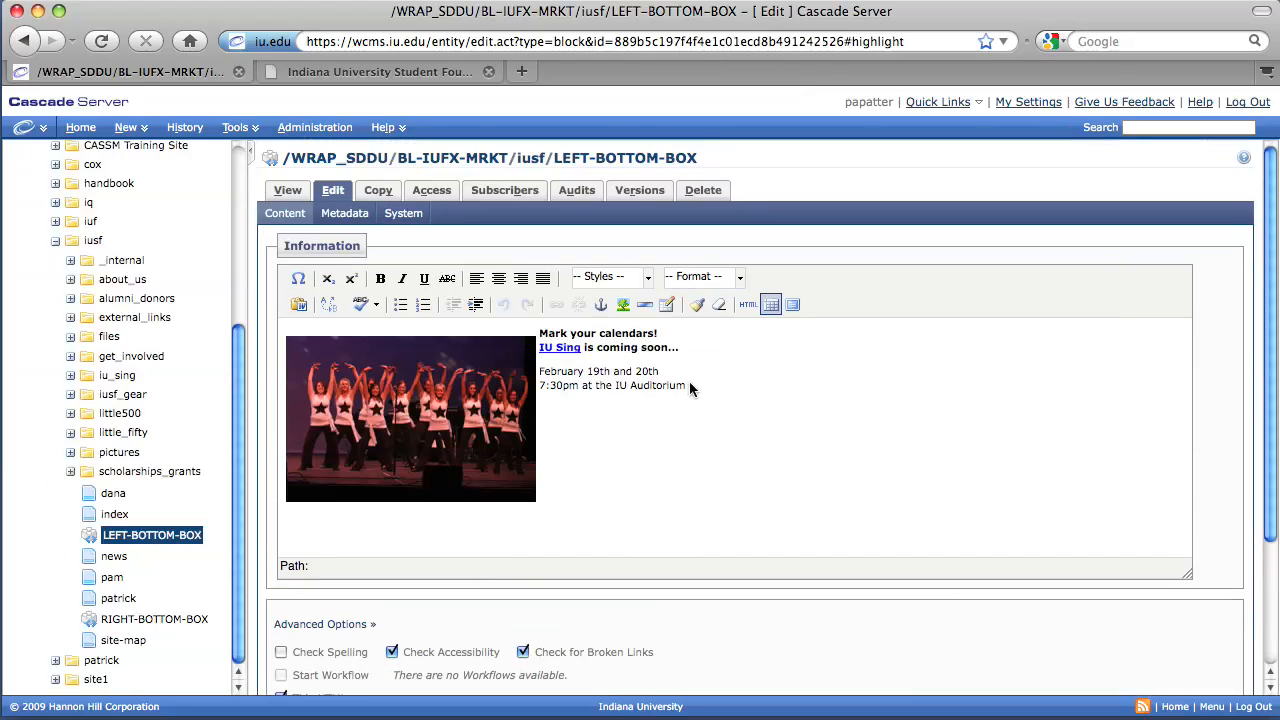
Replace the date, time and venue lines below the IU Sing heading with "new content for page"
{"action": "left_click_drag", "start_coordinate": [690, 388], "coordinate": [540, 374]}
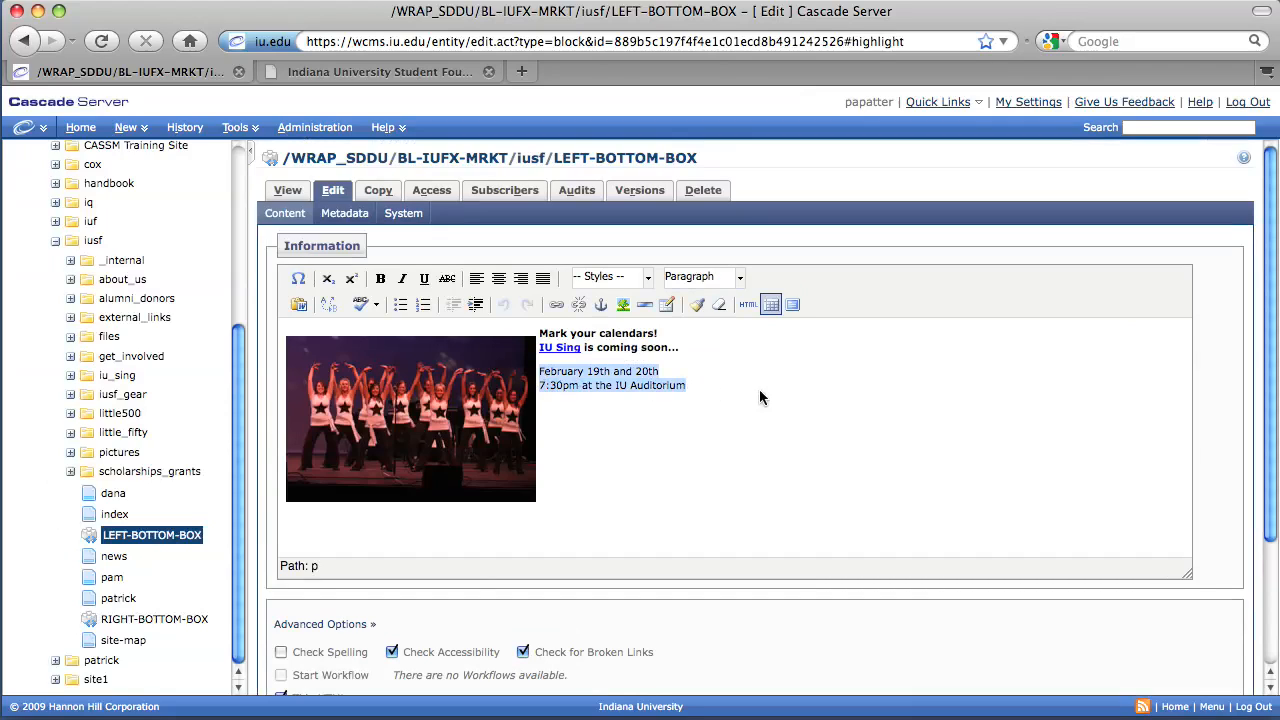
{"action": "key", "text": "Delete"}
{"action": "type", "text": "ne"}
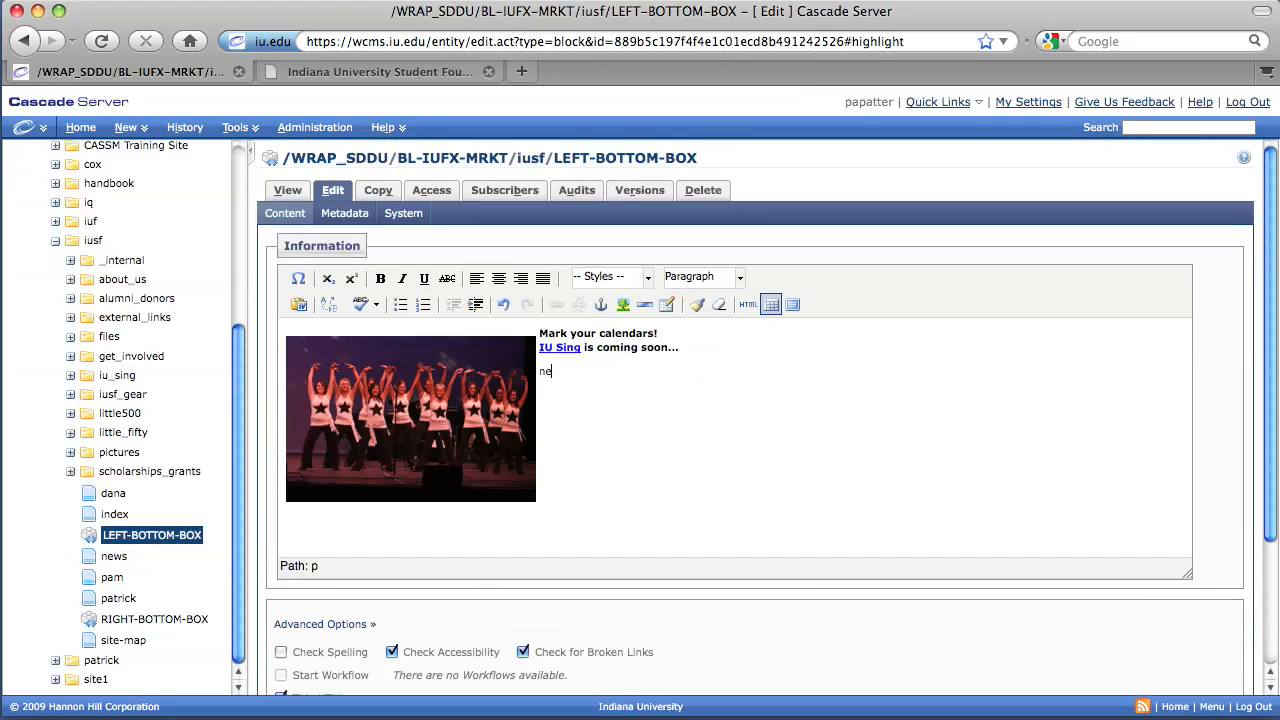
{"action": "type", "text": "w content for page"}
{"action": "scroll", "coordinate": [759, 395], "scroll_direction": "down", "scroll_amount": 4}
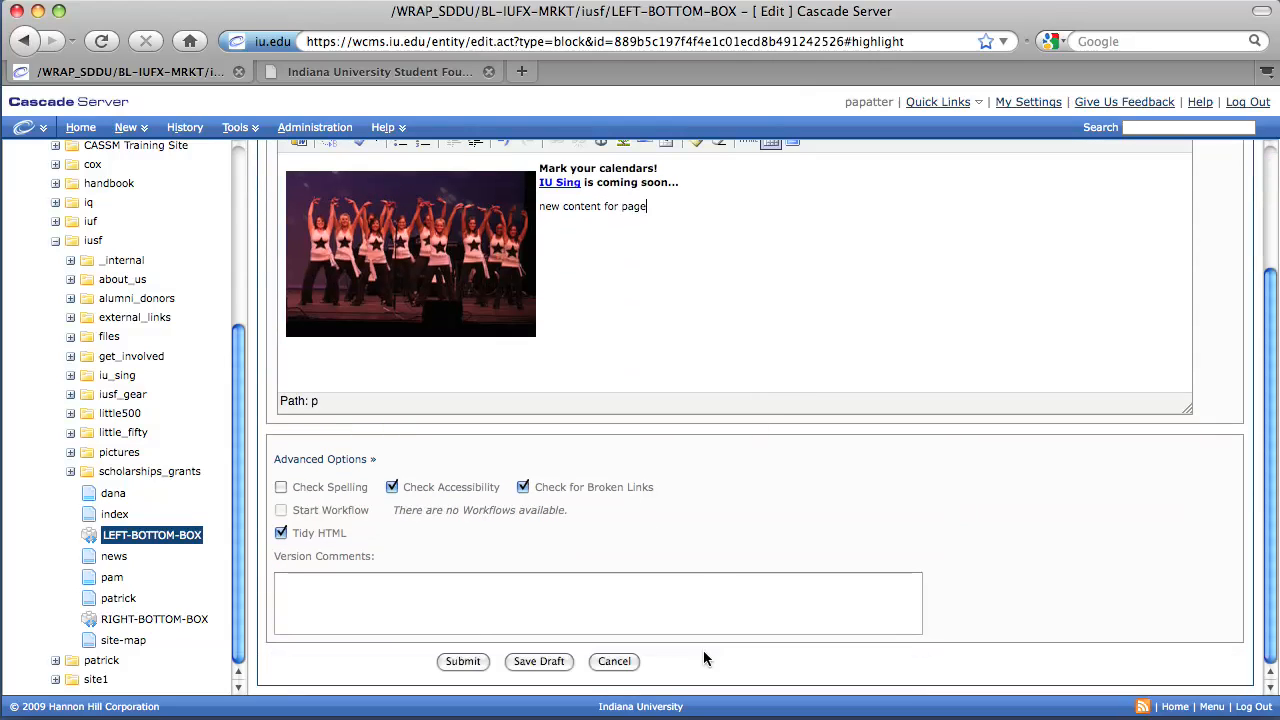
Edit the block's performers image and choose practice_250.jpg from the bottom_boxes folder as its new source
{"action": "scroll", "coordinate": [470, 661], "scroll_direction": "up", "scroll_amount": 4}
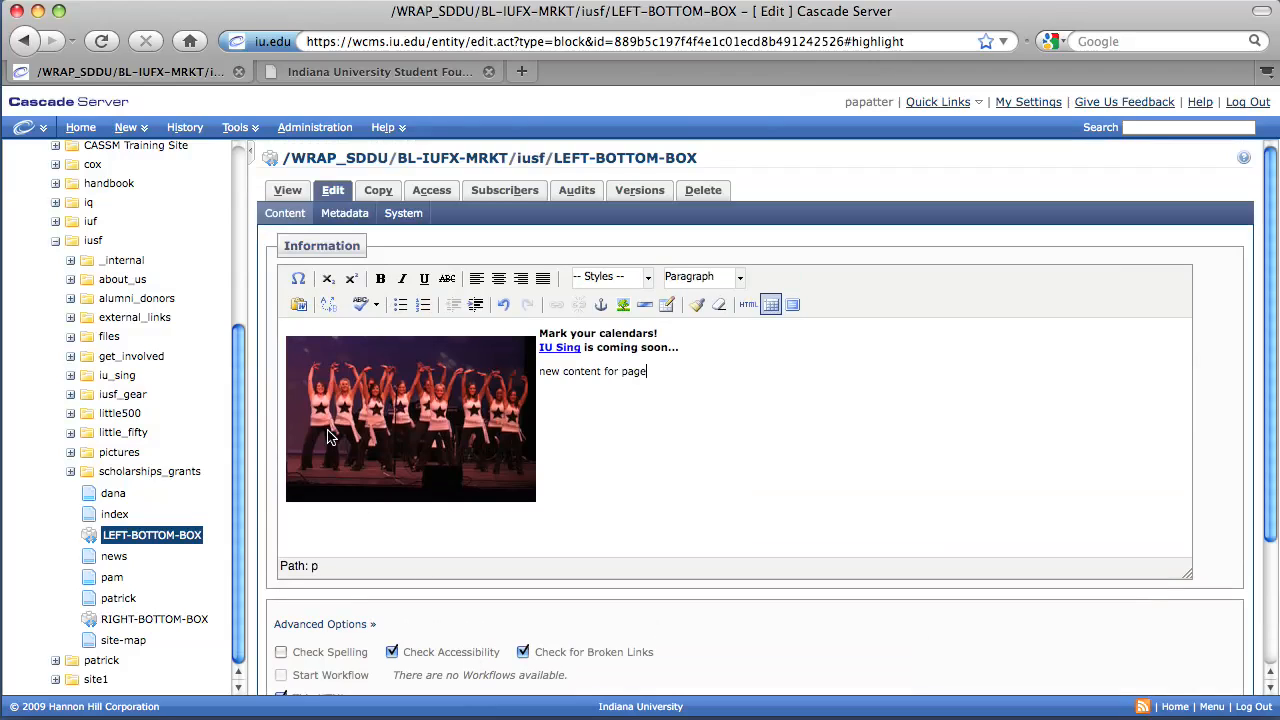
{"action": "left_click", "coordinate": [447, 450]}
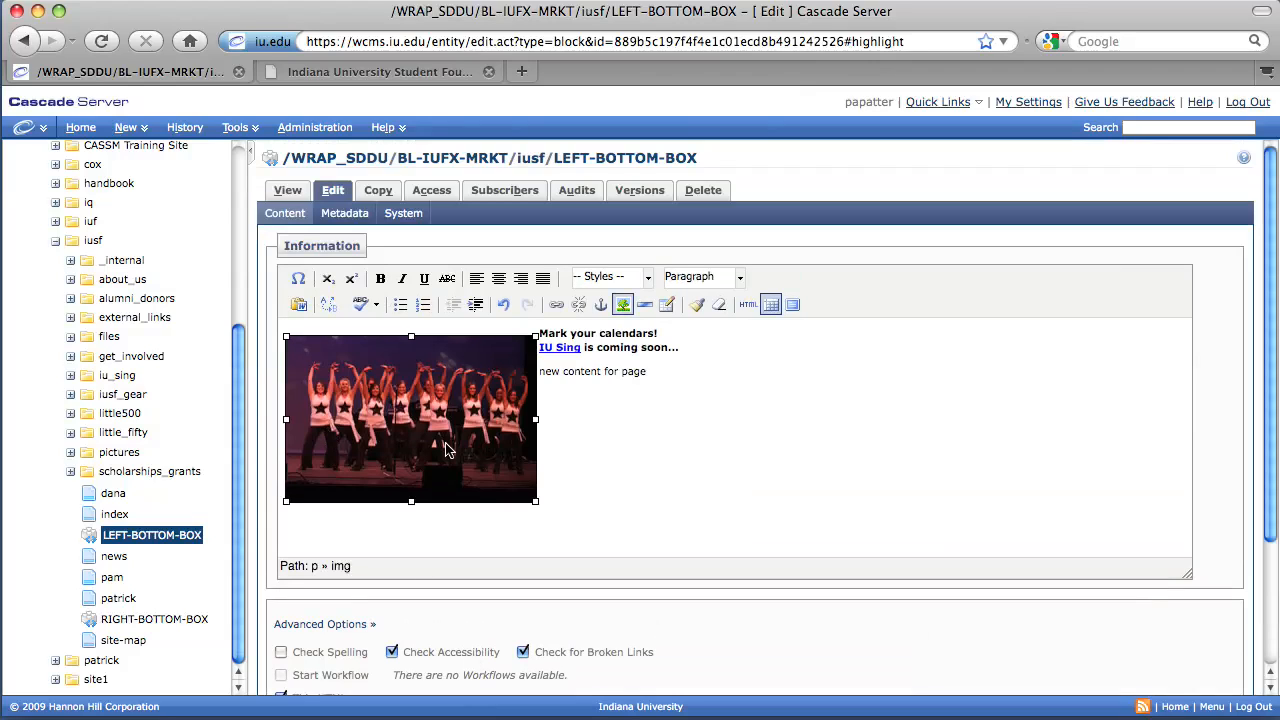
{"action": "left_click", "coordinate": [623, 305]}
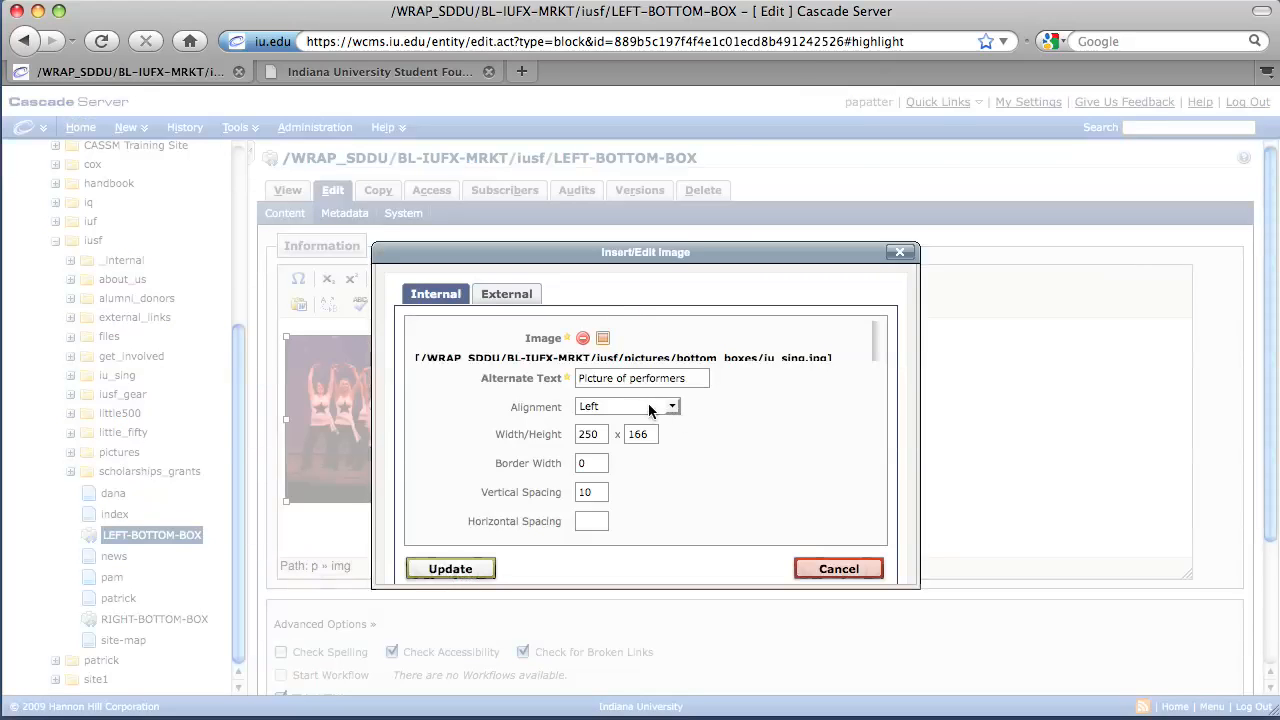
{"action": "left_click", "coordinate": [614, 358]}
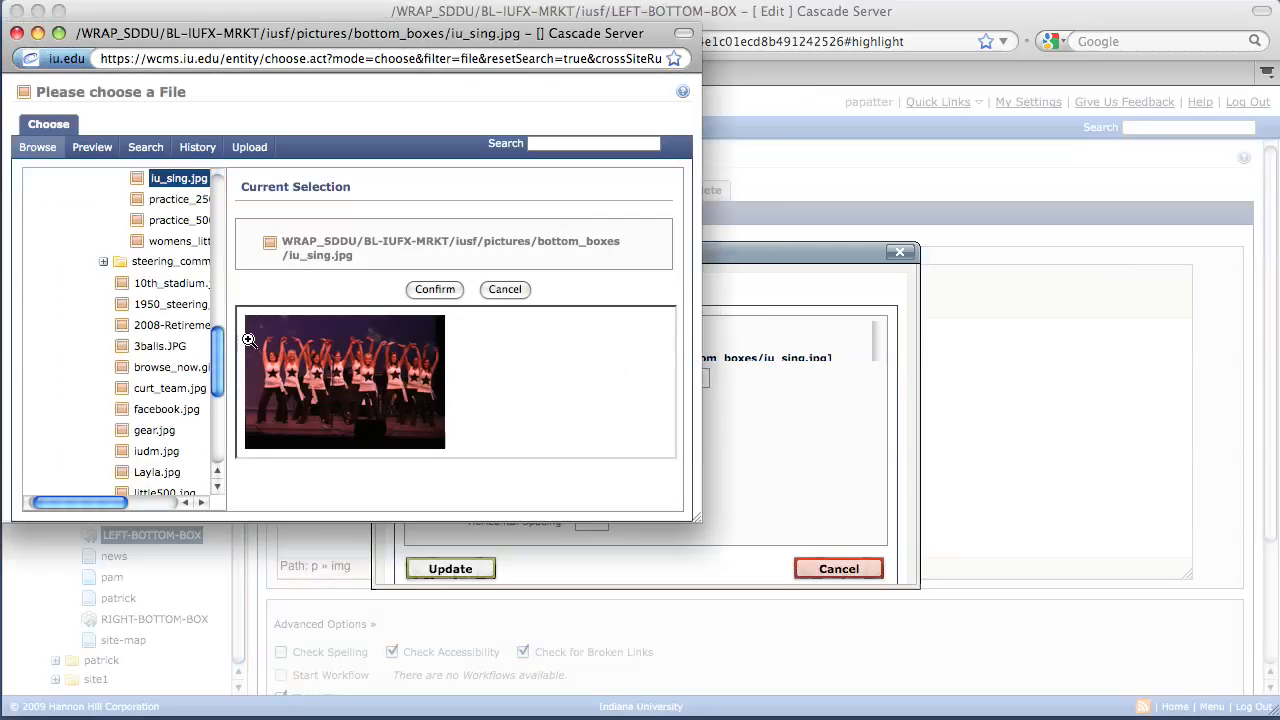
{"action": "left_click_drag", "start_coordinate": [218, 340], "coordinate": [218, 318]}
{"action": "left_click_drag", "start_coordinate": [78, 506], "coordinate": [112, 502]}
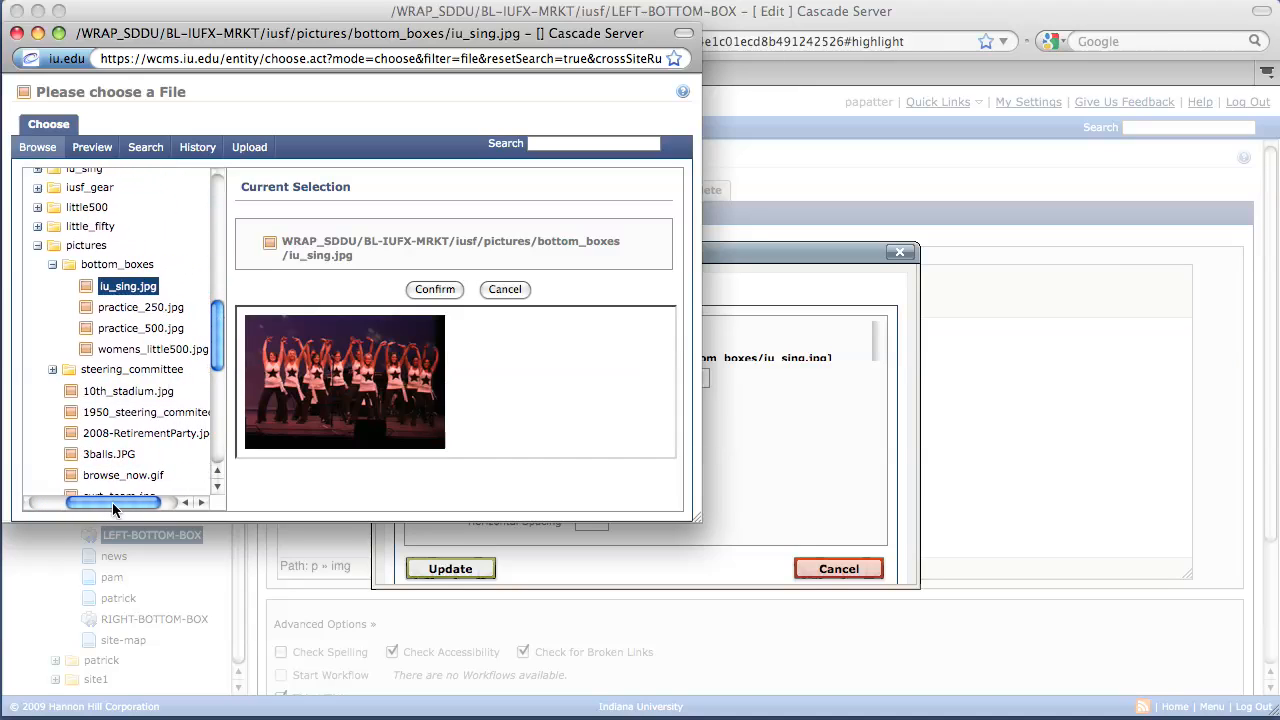
{"action": "left_click", "coordinate": [145, 309]}
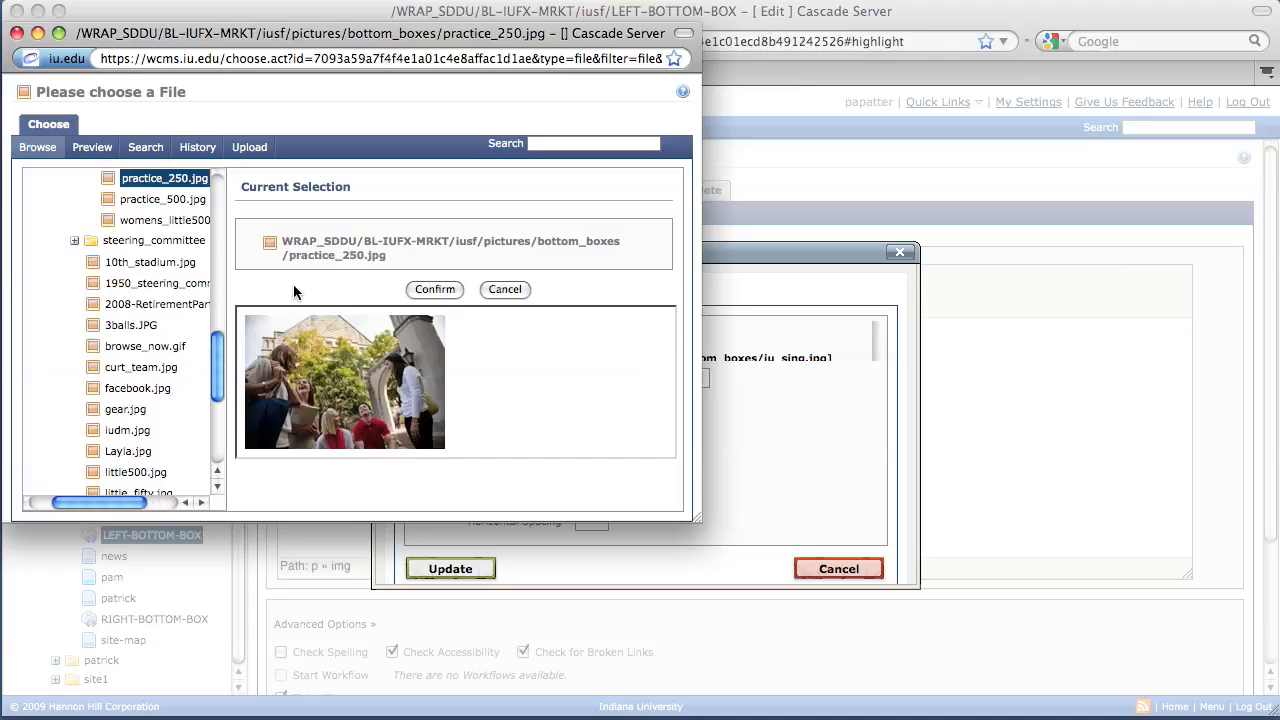
{"action": "left_click", "coordinate": [433, 289]}
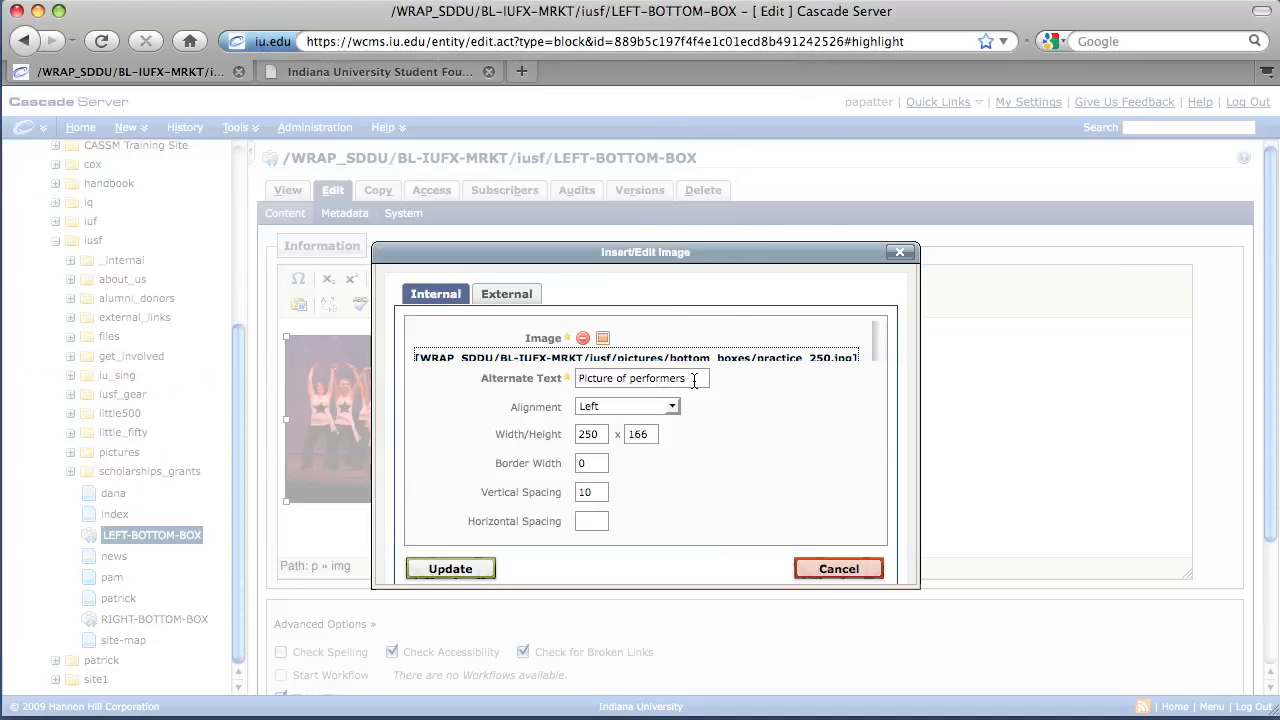
Set the image's alternate text to "Picture of Steering Comittee" and update the image
{"action": "left_click_drag", "start_coordinate": [693, 381], "coordinate": [630, 383]}
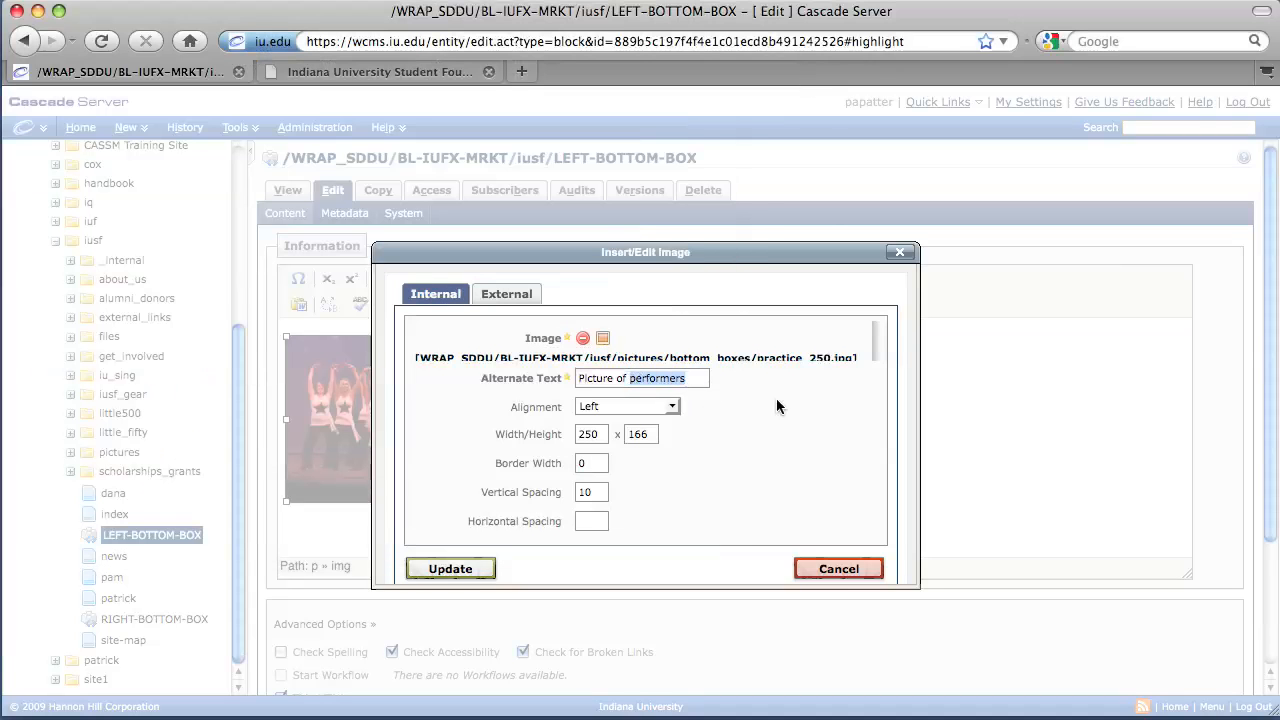
{"action": "type", "text": "S"}
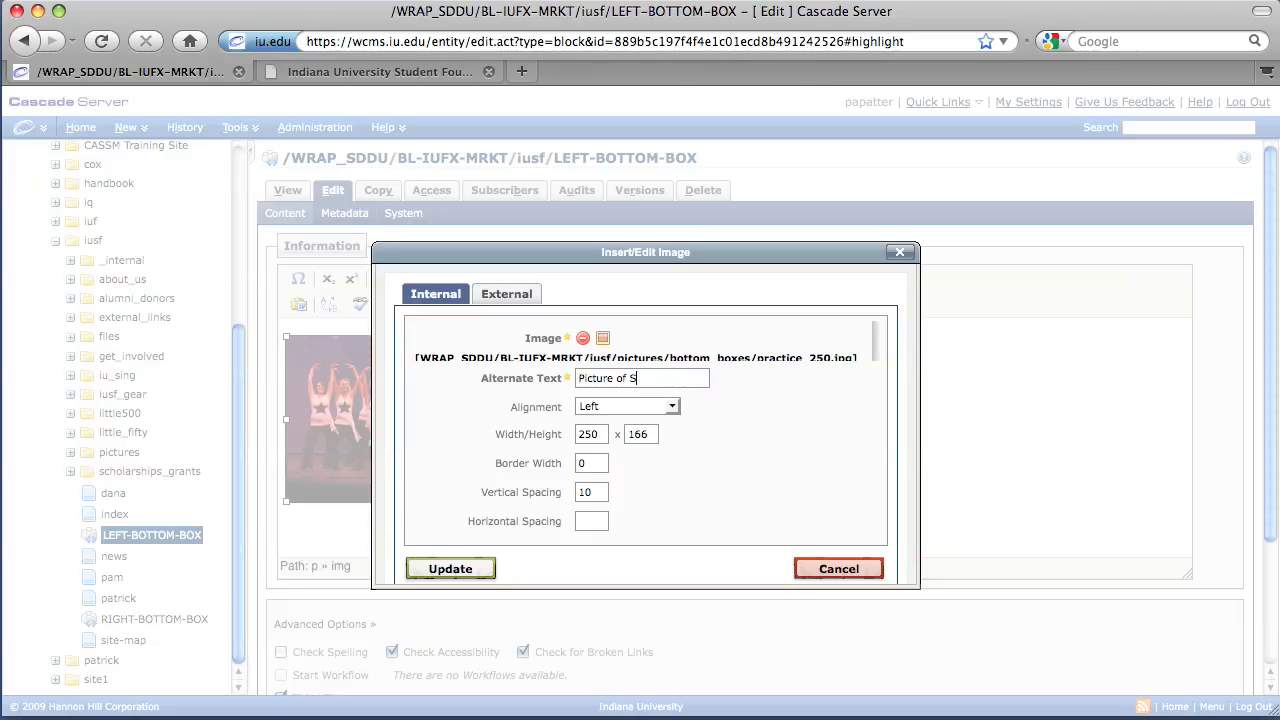
{"action": "type", "text": "teering Comittee"}
{"action": "left_click", "coordinate": [459, 572]}
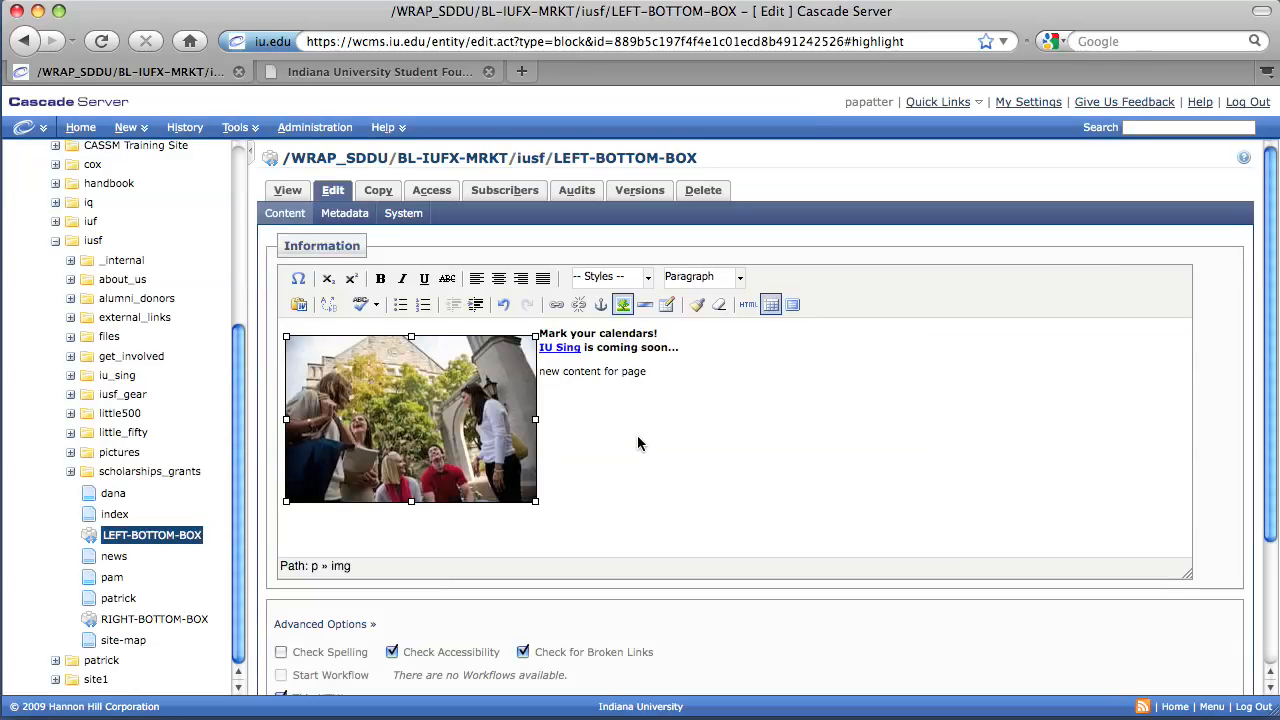
Replace the bold "Mark your calendars! IU Sing is coming soon..." heading beside the image with "Steering Committee"
{"action": "scroll", "coordinate": [638, 438], "scroll_direction": "down", "scroll_amount": 2}
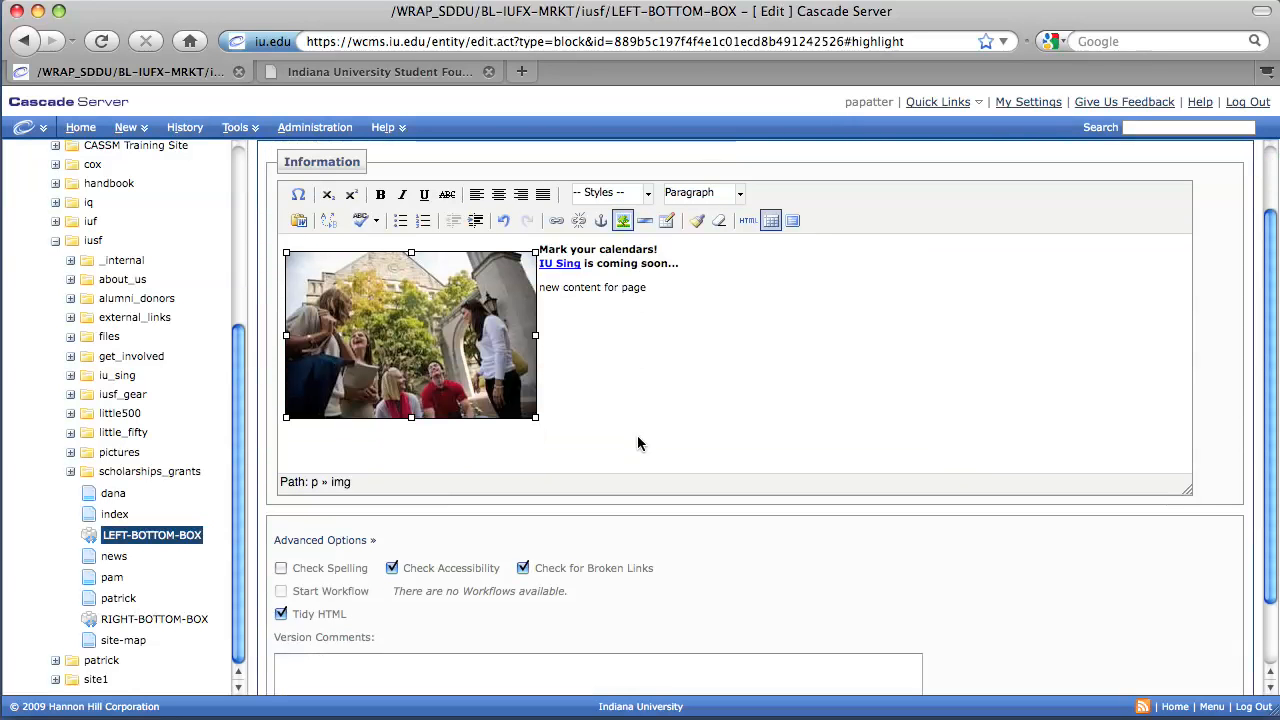
{"action": "scroll", "coordinate": [632, 391], "scroll_direction": "up", "scroll_amount": 2}
{"action": "left_click_drag", "start_coordinate": [676, 352], "coordinate": [541, 341]}
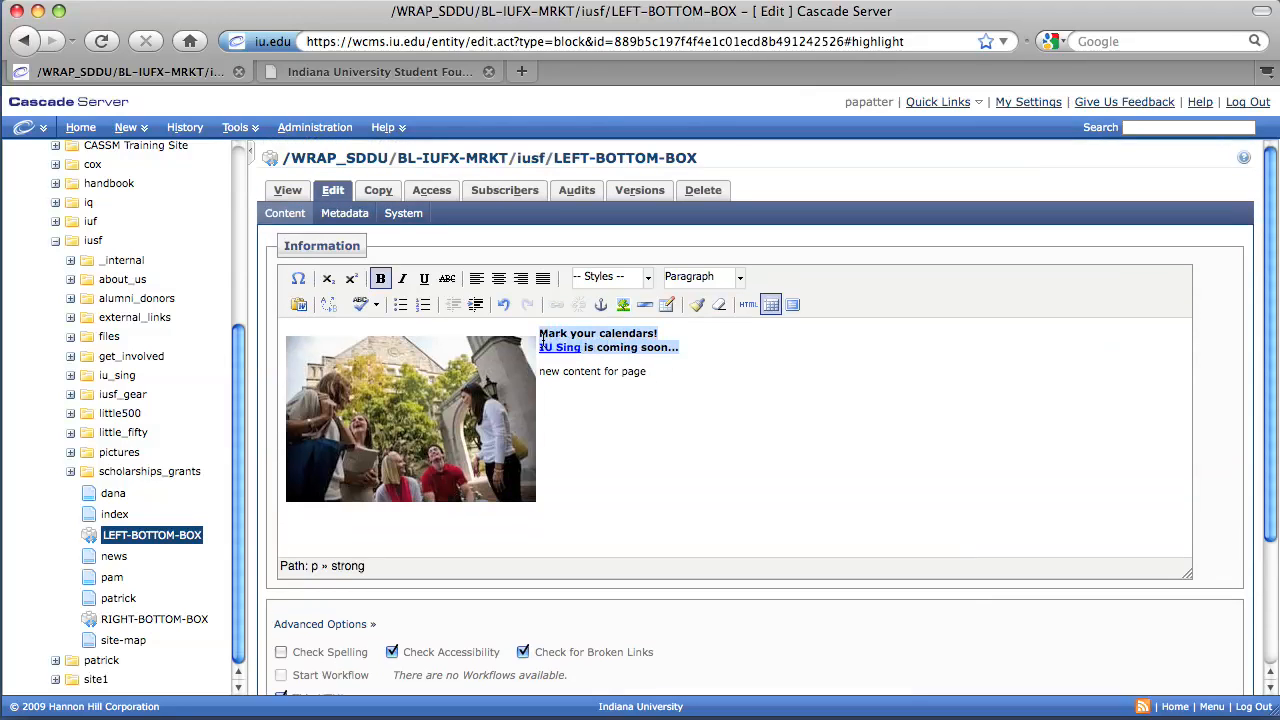
{"action": "type", "text": "M"}
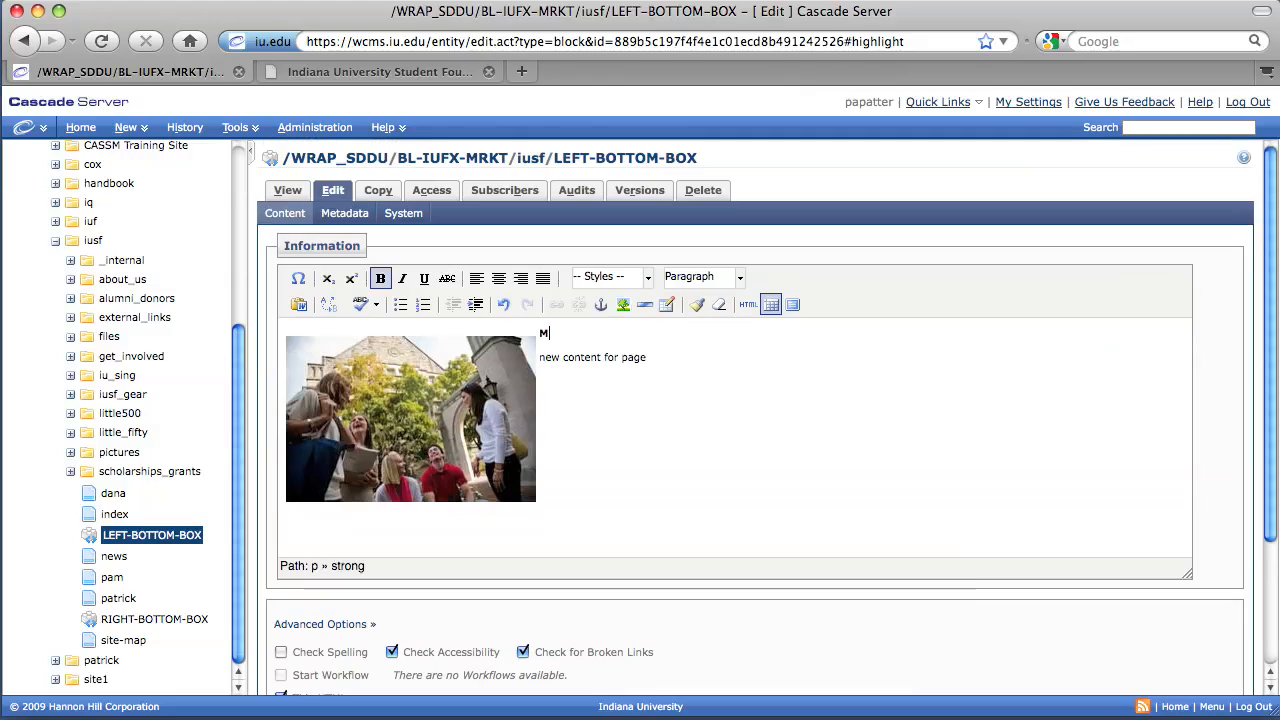
{"action": "type", "text": "St"}
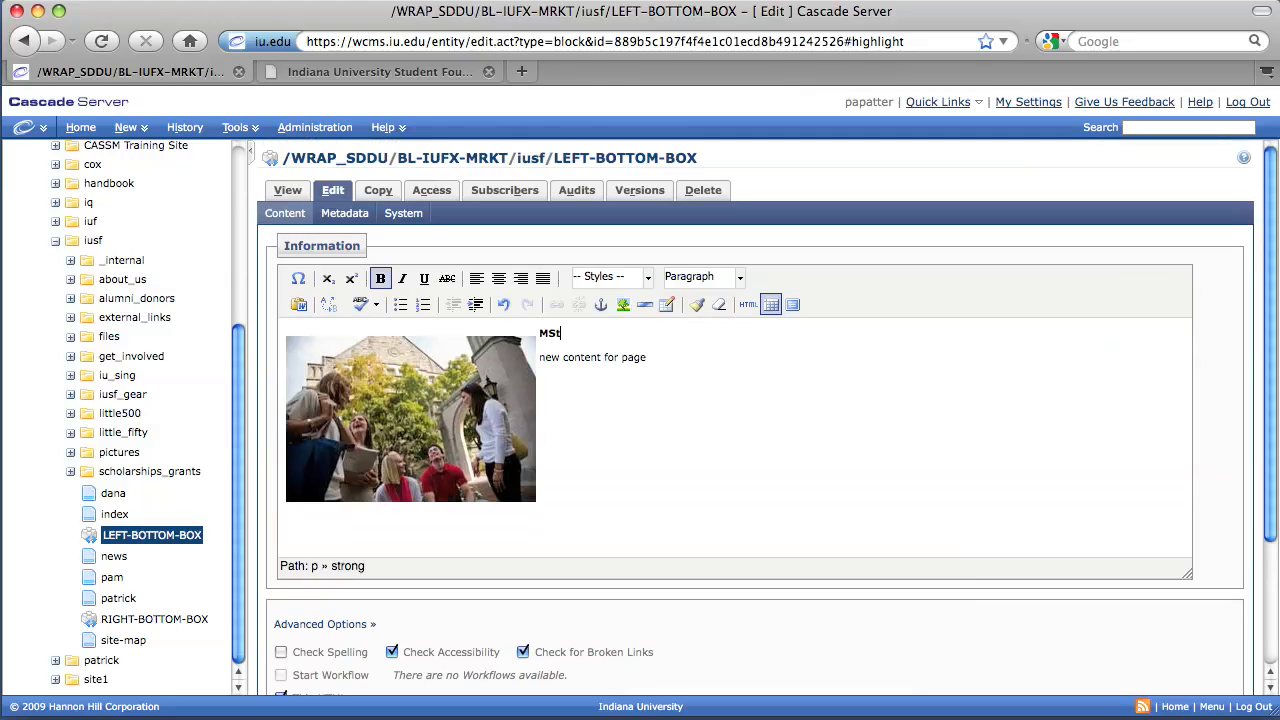
{"action": "type", "text": "eering Committee"}
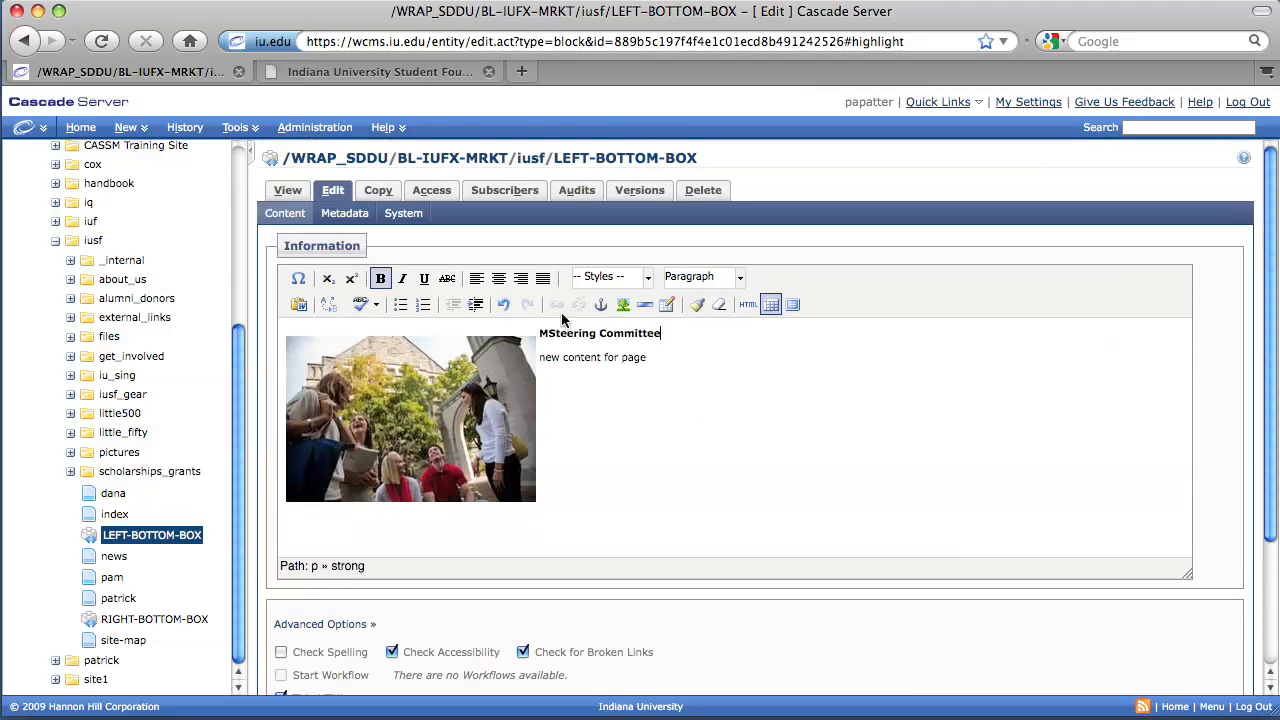
{"action": "left_click_drag", "start_coordinate": [548, 335], "coordinate": [560, 335]}
{"action": "key", "text": "Left"}
{"action": "key", "text": "BackSpace"}
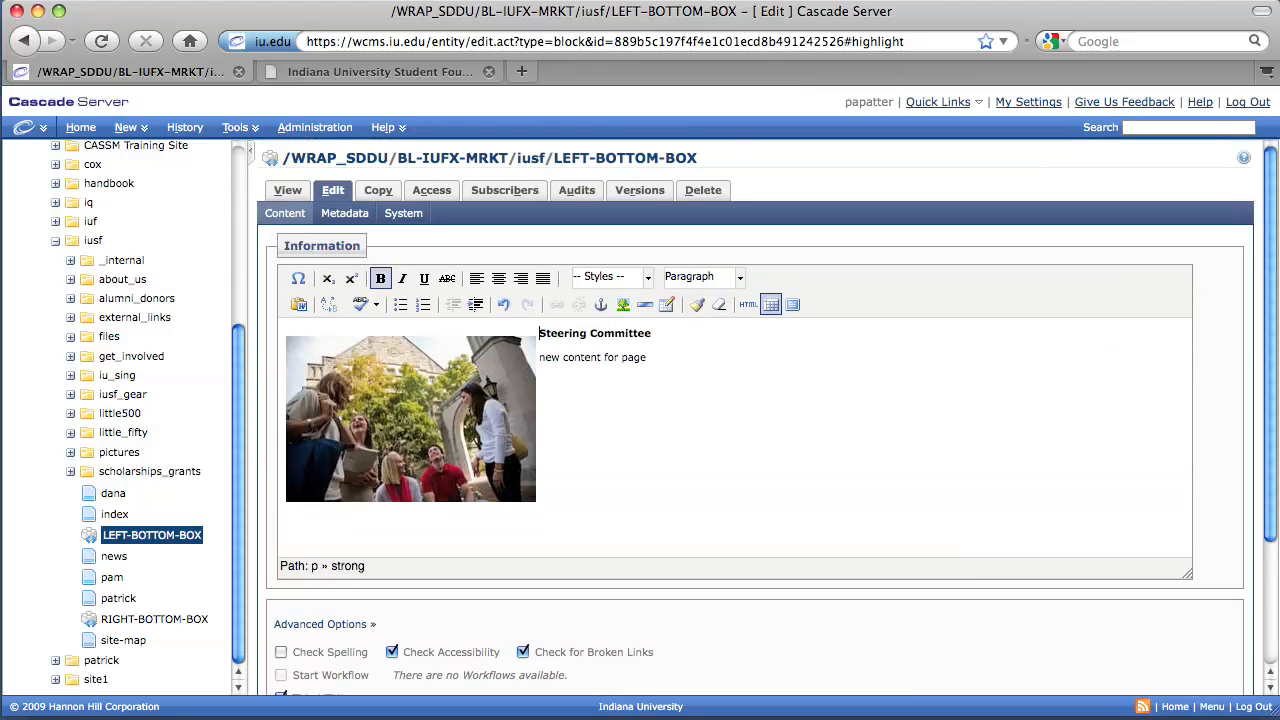
Replace the line below the heading with "IF you are intersted in being a member of..." and remove its bold formatting
{"action": "left_click", "coordinate": [649, 357]}
{"action": "left_click_drag", "start_coordinate": [641, 362], "coordinate": [538, 372]}
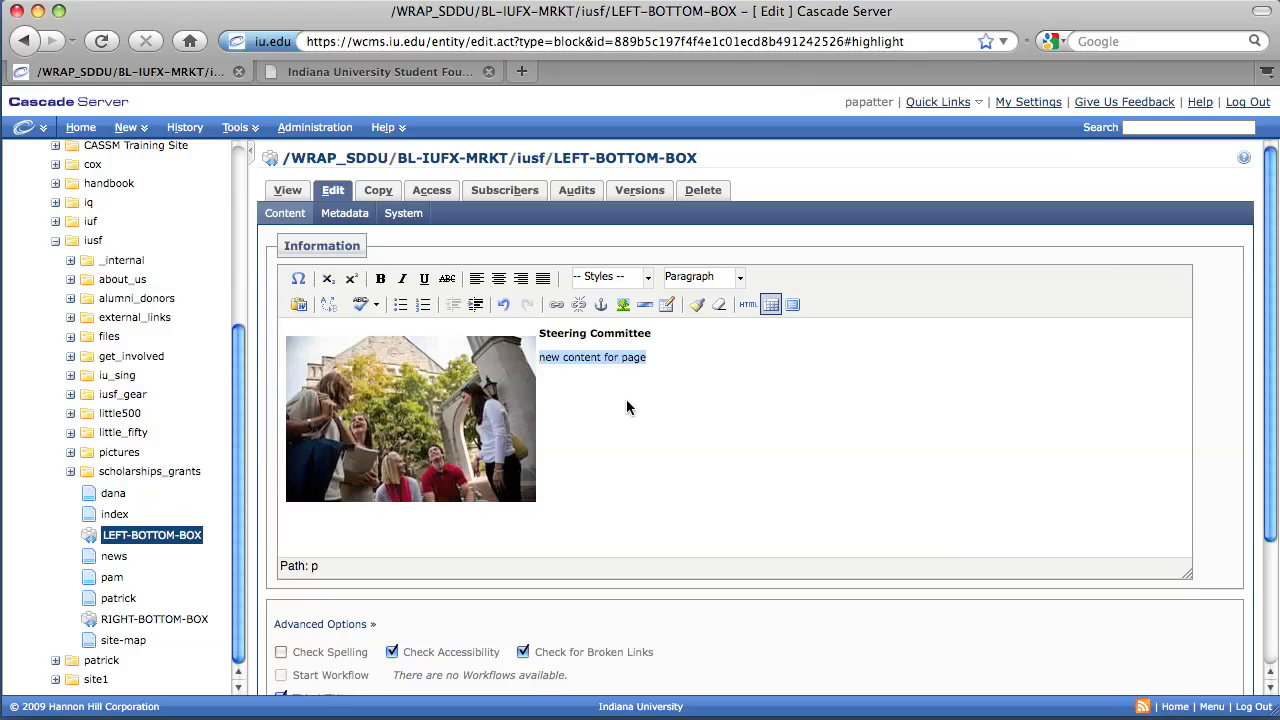
{"action": "type", "text": "IF you ar"}
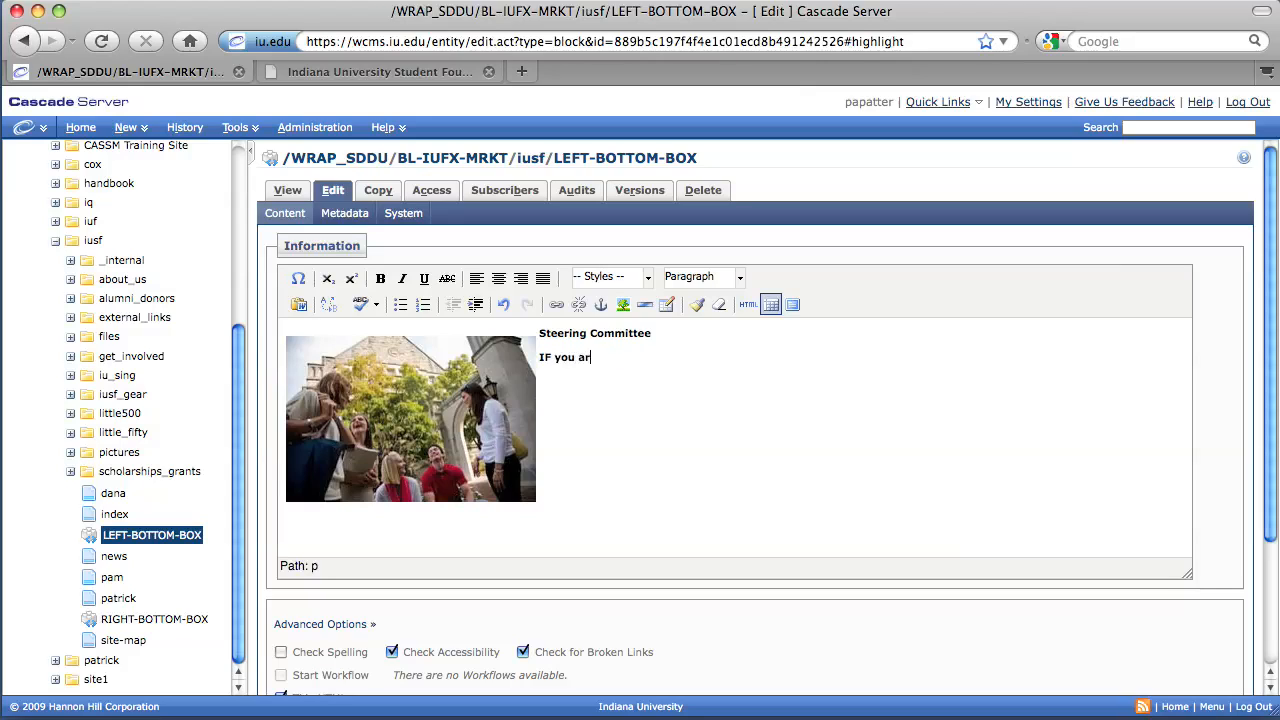
{"action": "type", "text": "e intersted in getting"}
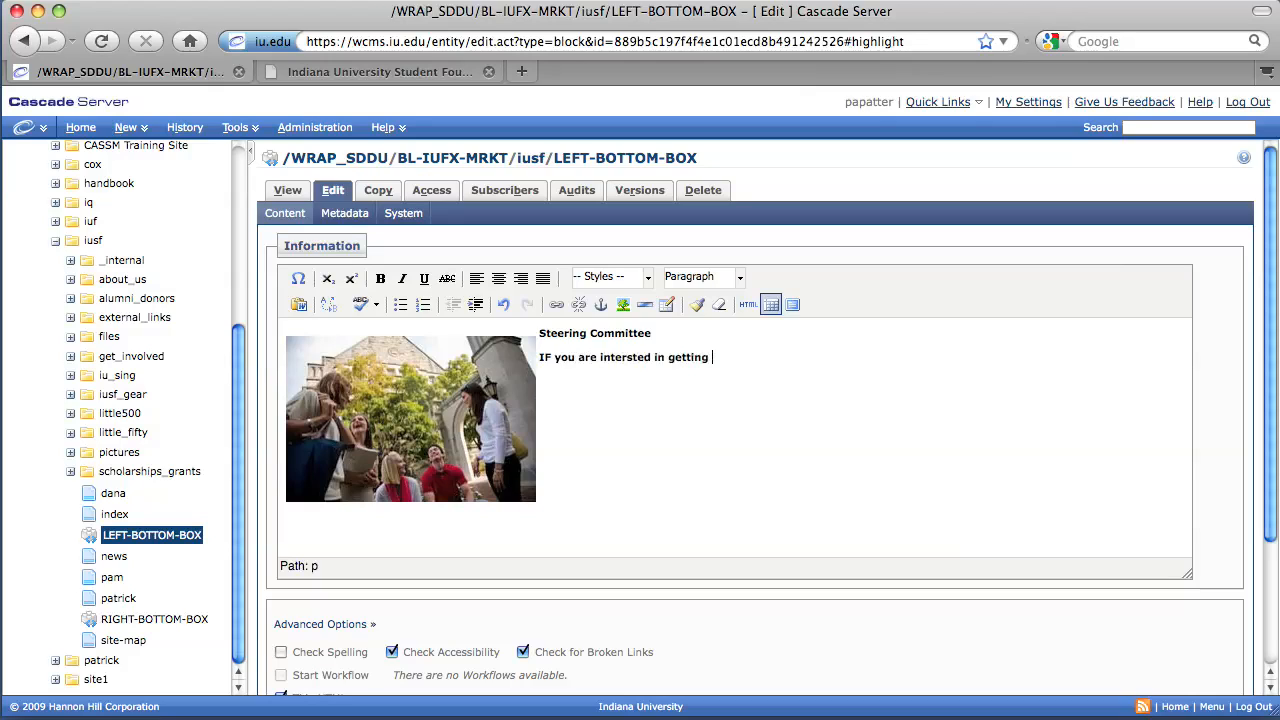
{"action": "key", "text": "BackSpace"}
{"action": "key", "text": "BackSpace"}
{"action": "key", "text": "BackSpace"}
{"action": "key", "text": "BackSpace"}
{"action": "key", "text": "BackSpace"}
{"action": "key", "text": "BackSpace"}
{"action": "key", "text": "BackSpace"}
{"action": "key", "text": "BackSpace"}
{"action": "type", "text": "being a member of..."}
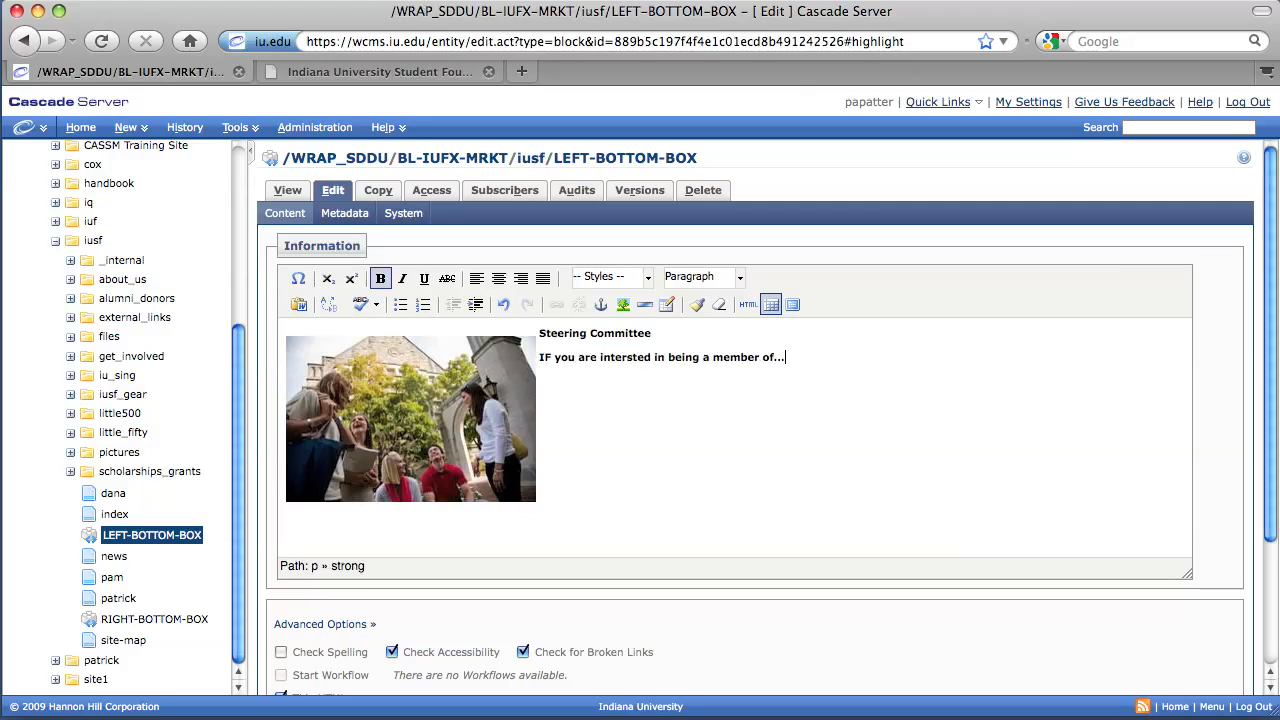
{"action": "left_click_drag", "start_coordinate": [793, 357], "coordinate": [538, 358]}
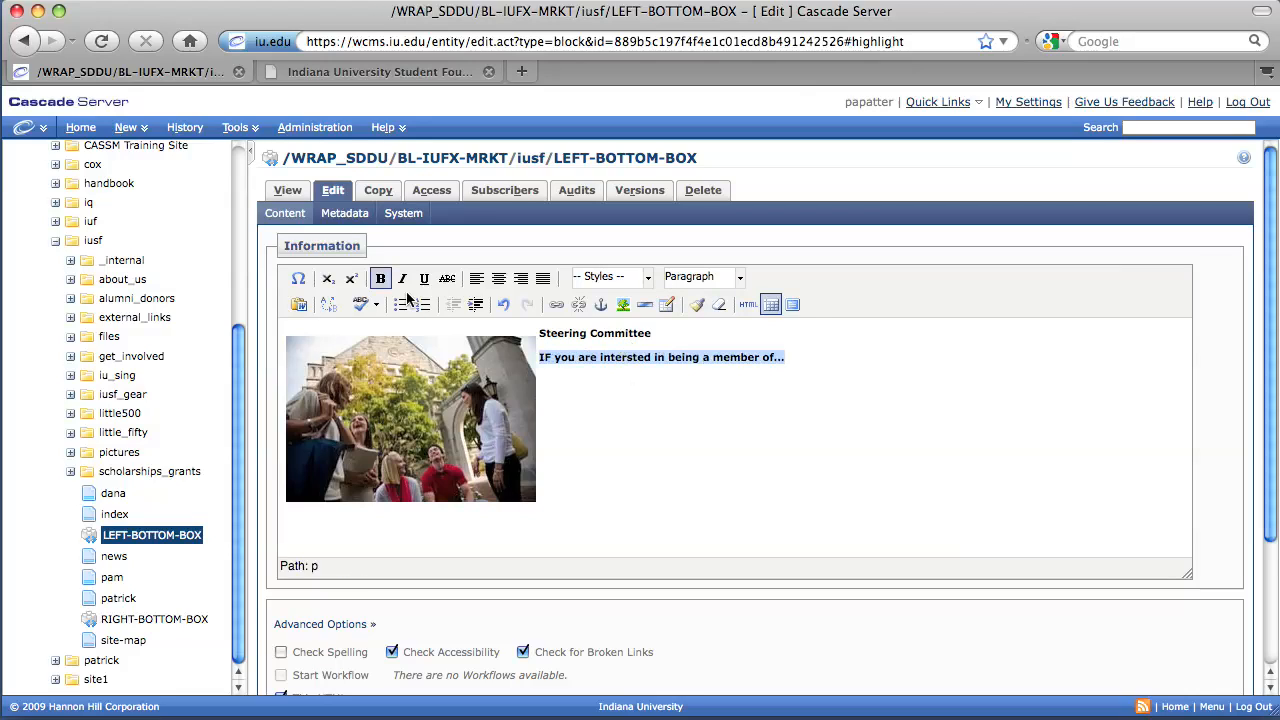
{"action": "left_click", "coordinate": [381, 279]}
Format the "Steering Committee" line as Heading 4
{"action": "left_click", "coordinate": [673, 338]}
{"action": "left_click_drag", "start_coordinate": [673, 338], "coordinate": [538, 337]}
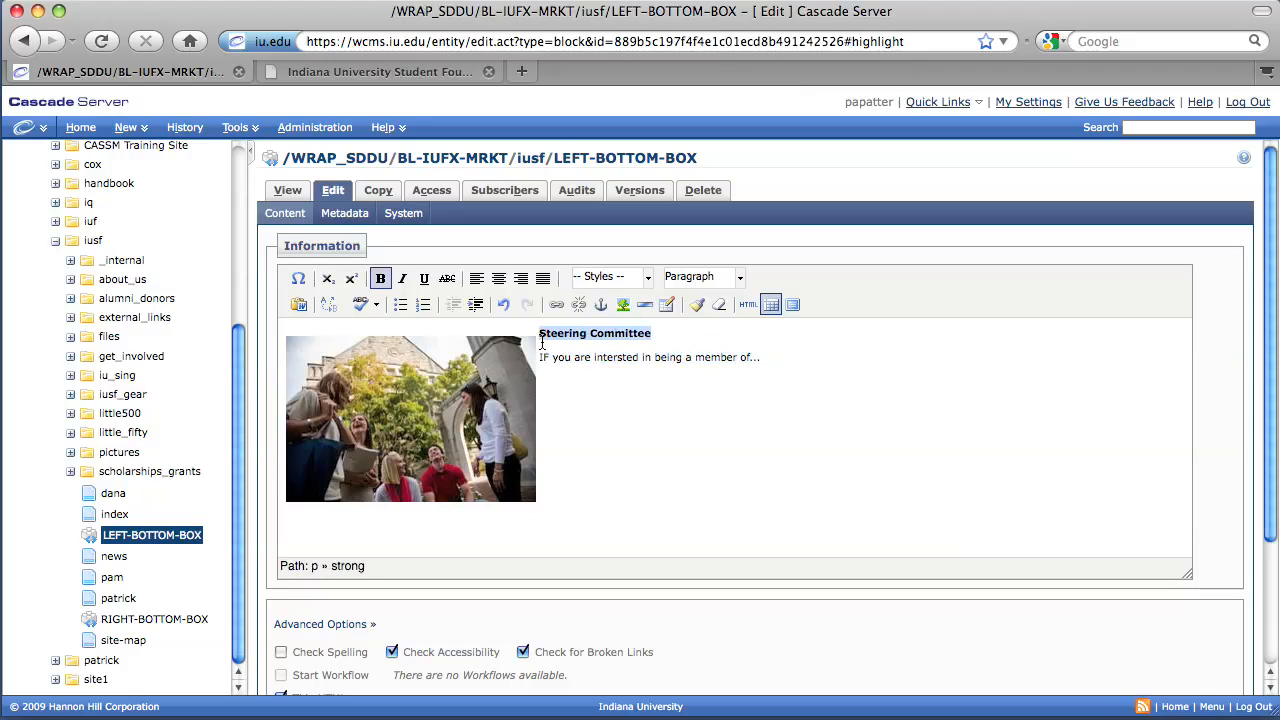
{"action": "left_click", "coordinate": [740, 277]}
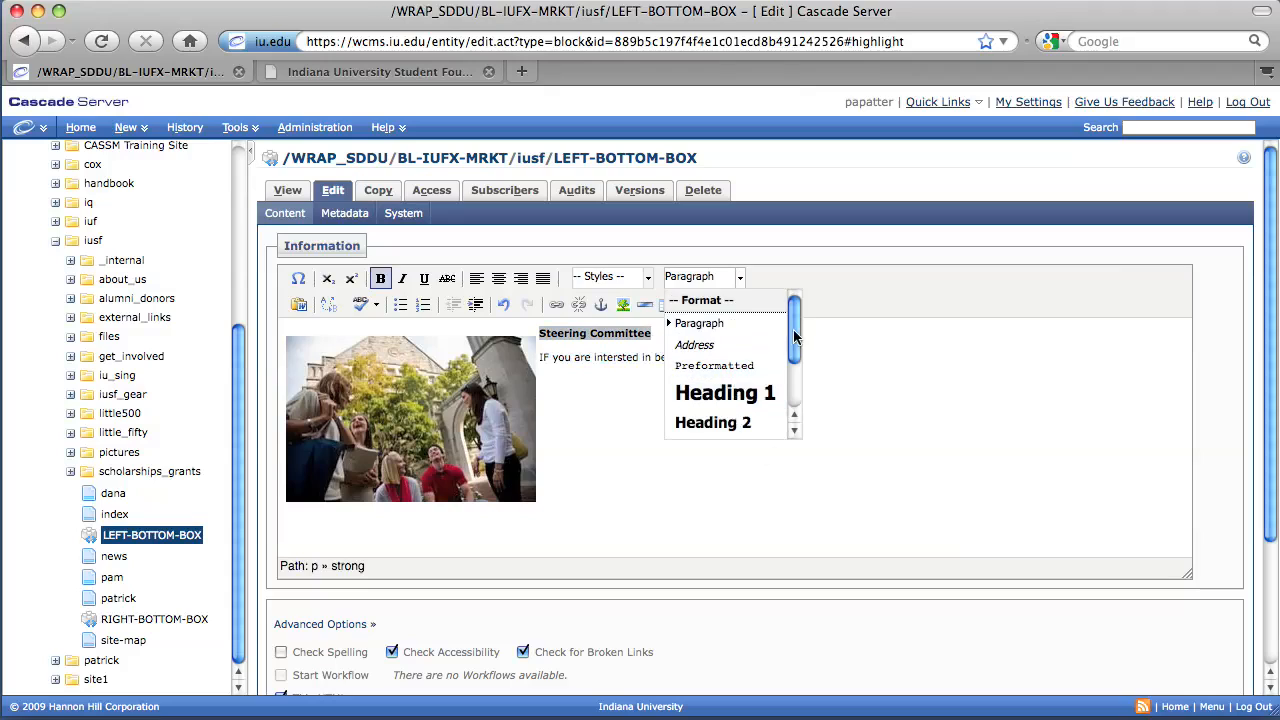
{"action": "scroll", "coordinate": [796, 338], "scroll_direction": "down", "scroll_amount": 3}
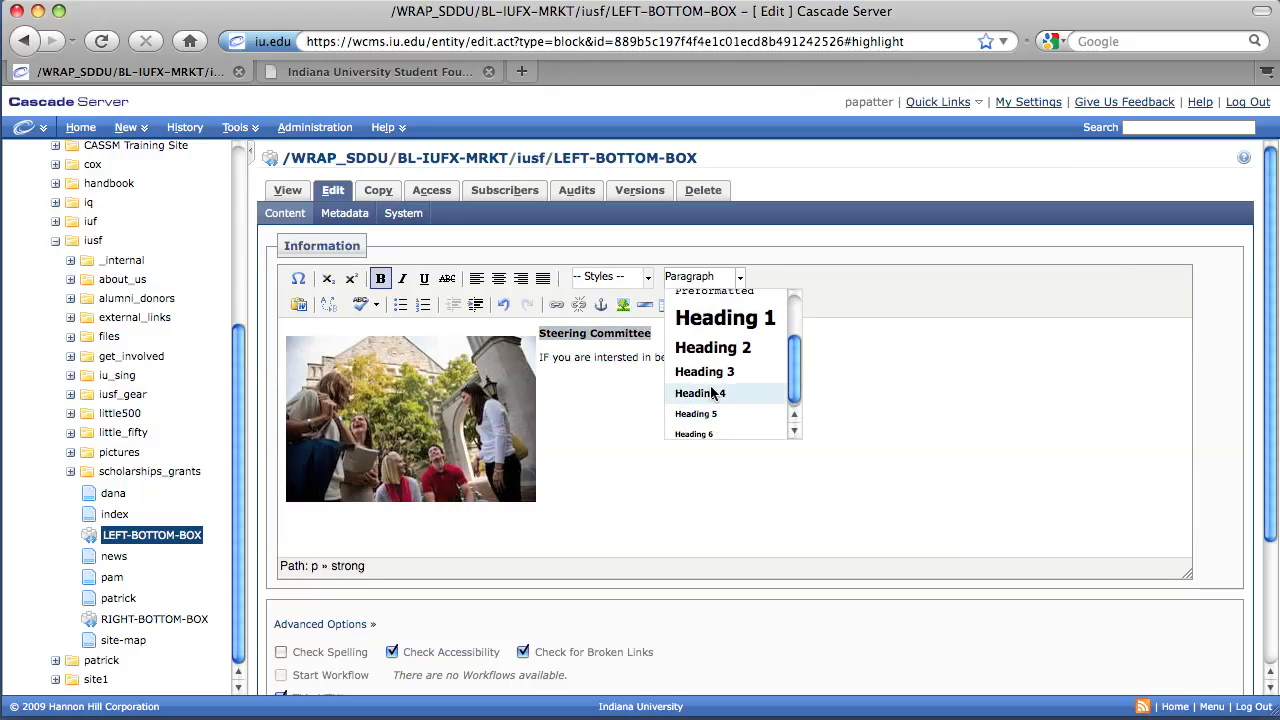
{"action": "left_click", "coordinate": [712, 393]}
Submit the edited block and check the bottom boxes on the iusf index page
{"action": "scroll", "coordinate": [798, 393], "scroll_direction": "down", "scroll_amount": 2}
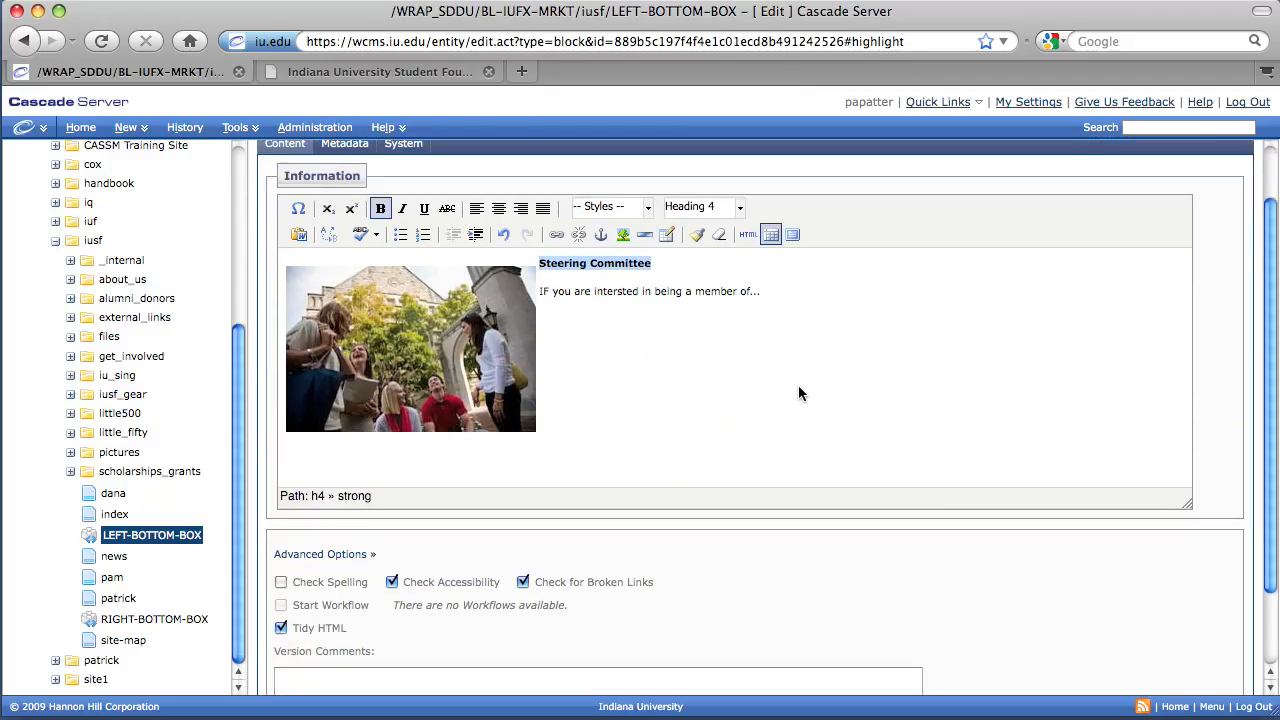
{"action": "scroll", "coordinate": [798, 385], "scroll_direction": "down", "scroll_amount": 2}
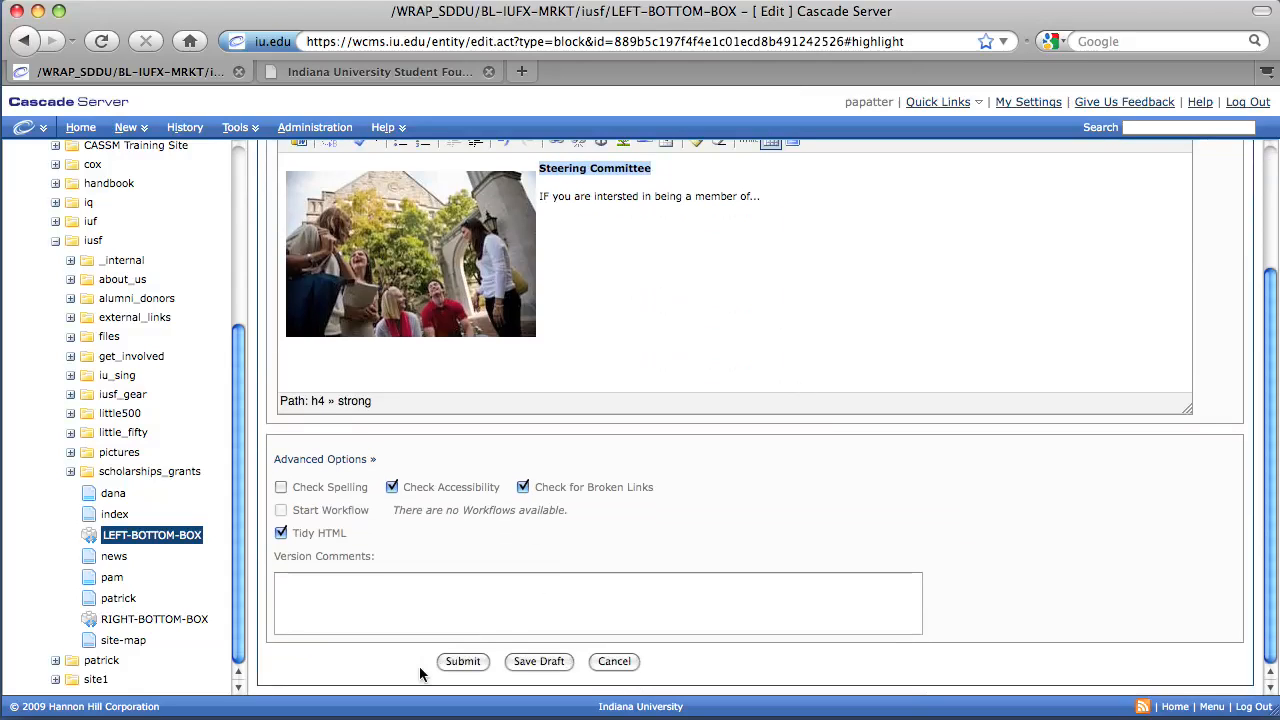
{"action": "left_click", "coordinate": [464, 661]}
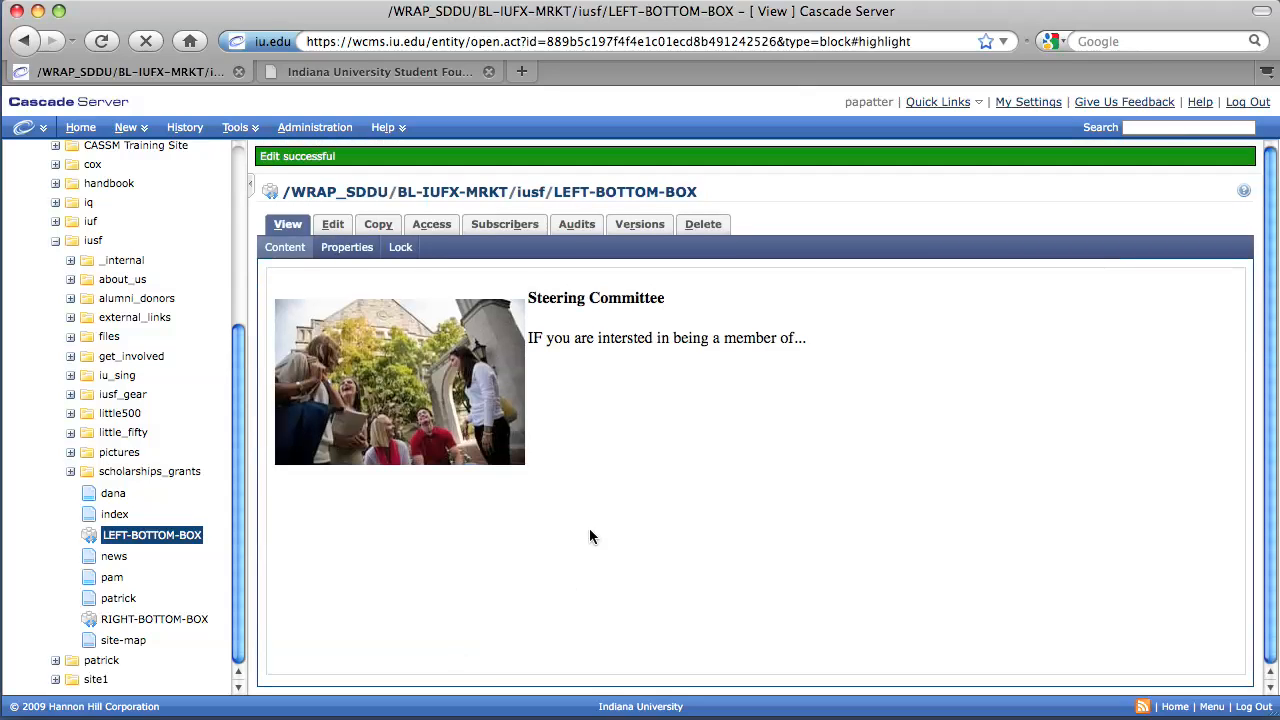
{"action": "left_click", "coordinate": [114, 515]}
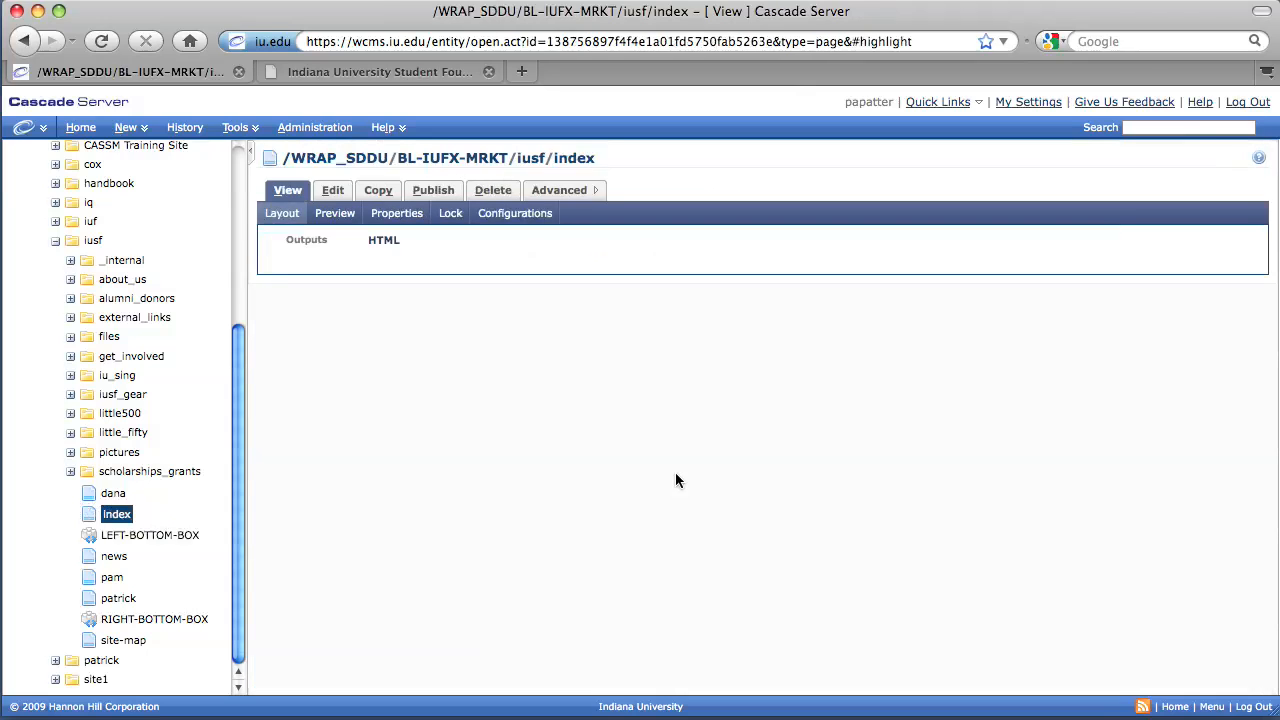
{"action": "scroll", "coordinate": [672, 454], "scroll_direction": "down", "scroll_amount": 3}
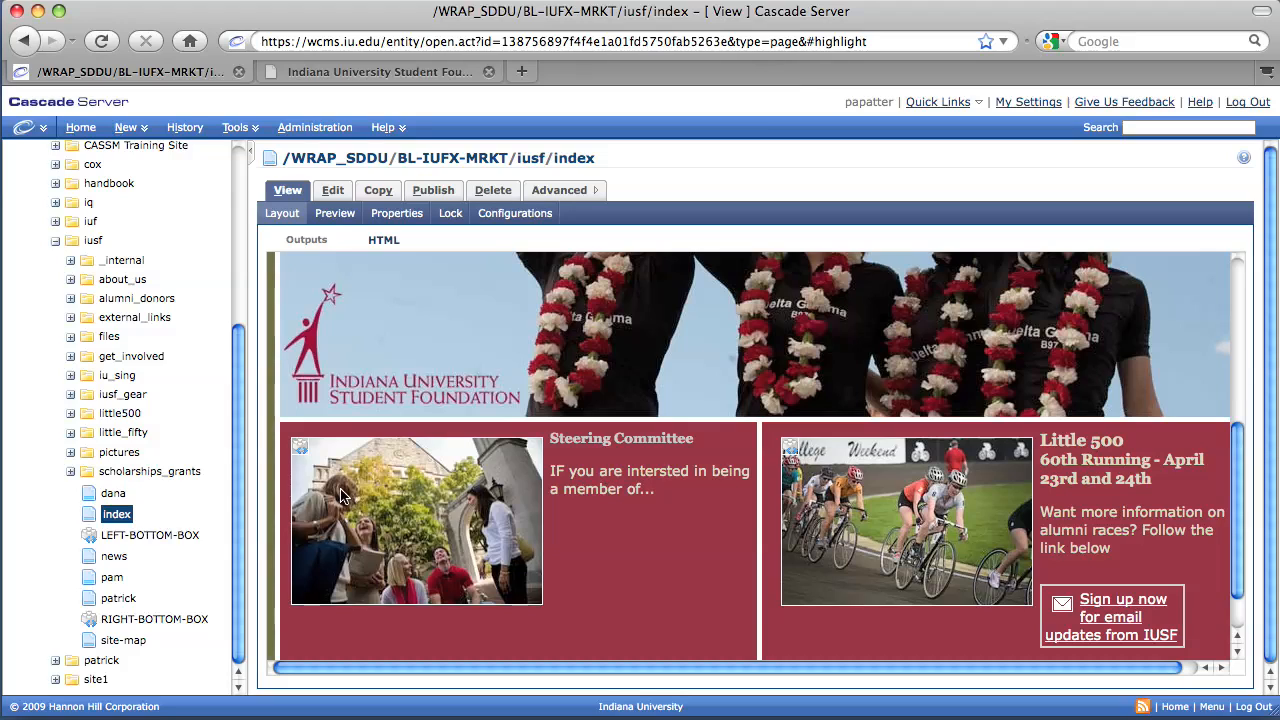
Reopen the LEFT-BOTTOM-BOX block for editing and delete its image and all of its text
{"action": "left_click", "coordinate": [145, 540]}
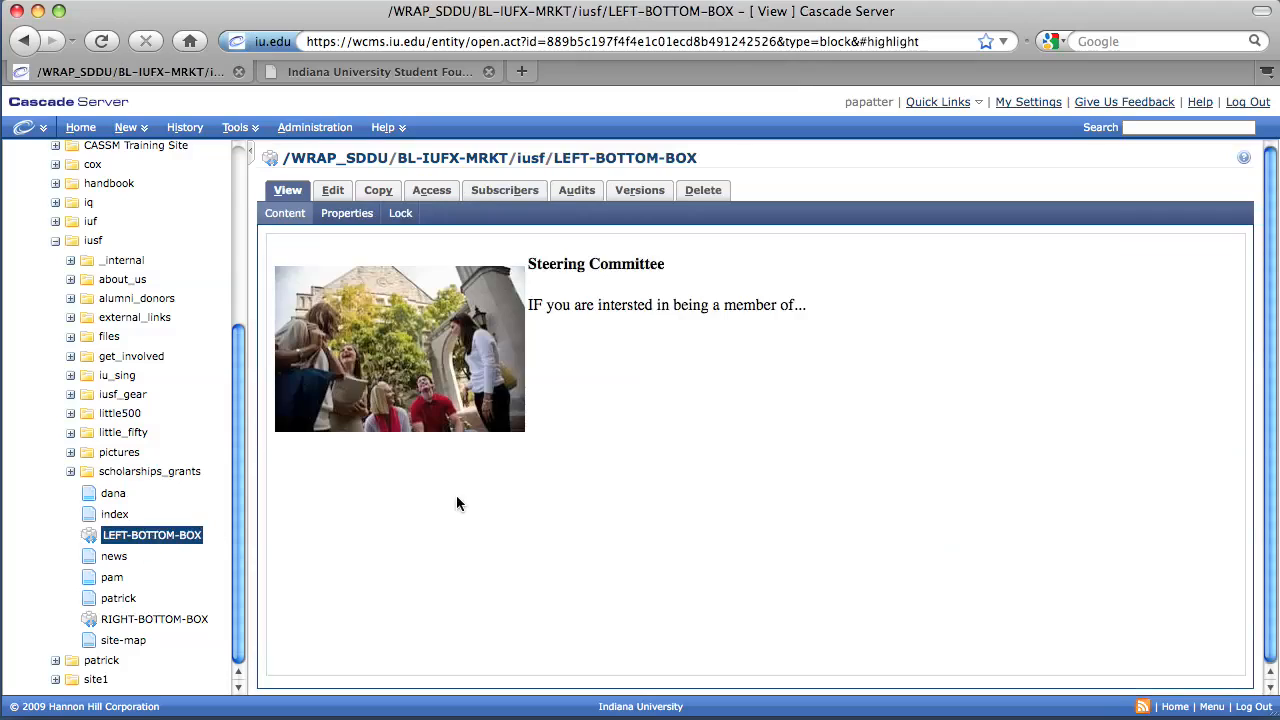
{"action": "left_click", "coordinate": [337, 191]}
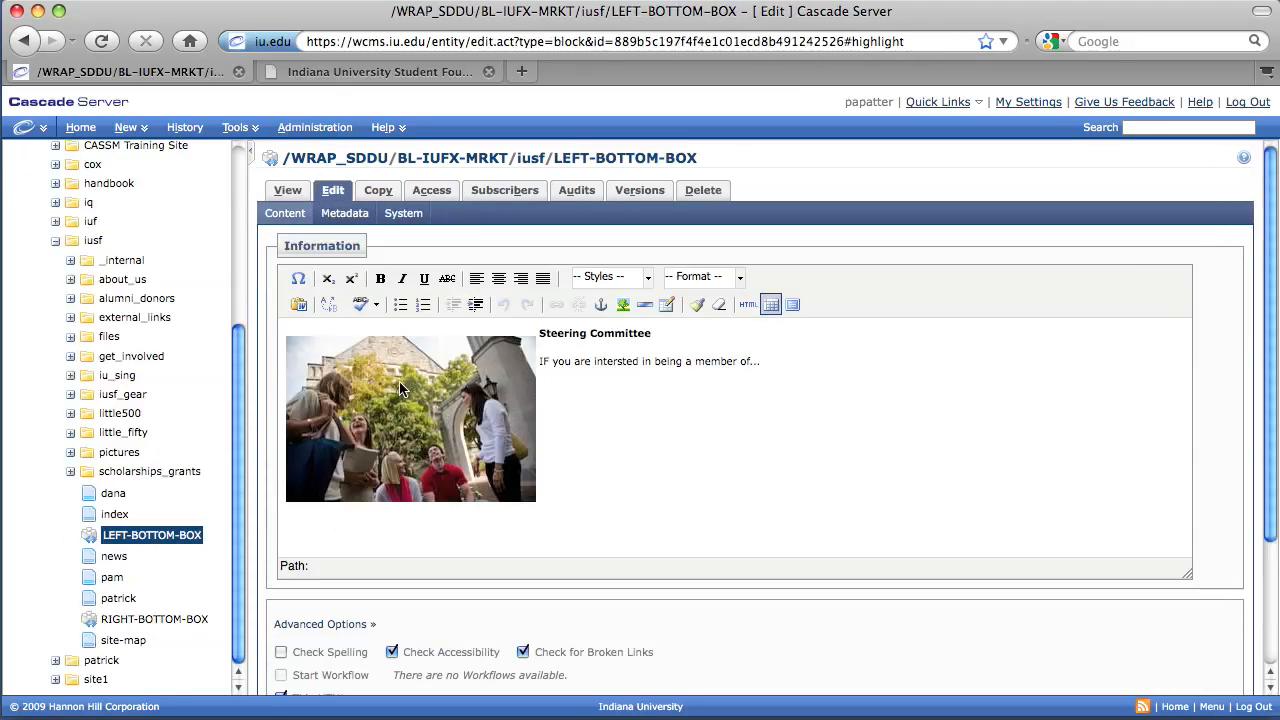
{"action": "left_click", "coordinate": [400, 389]}
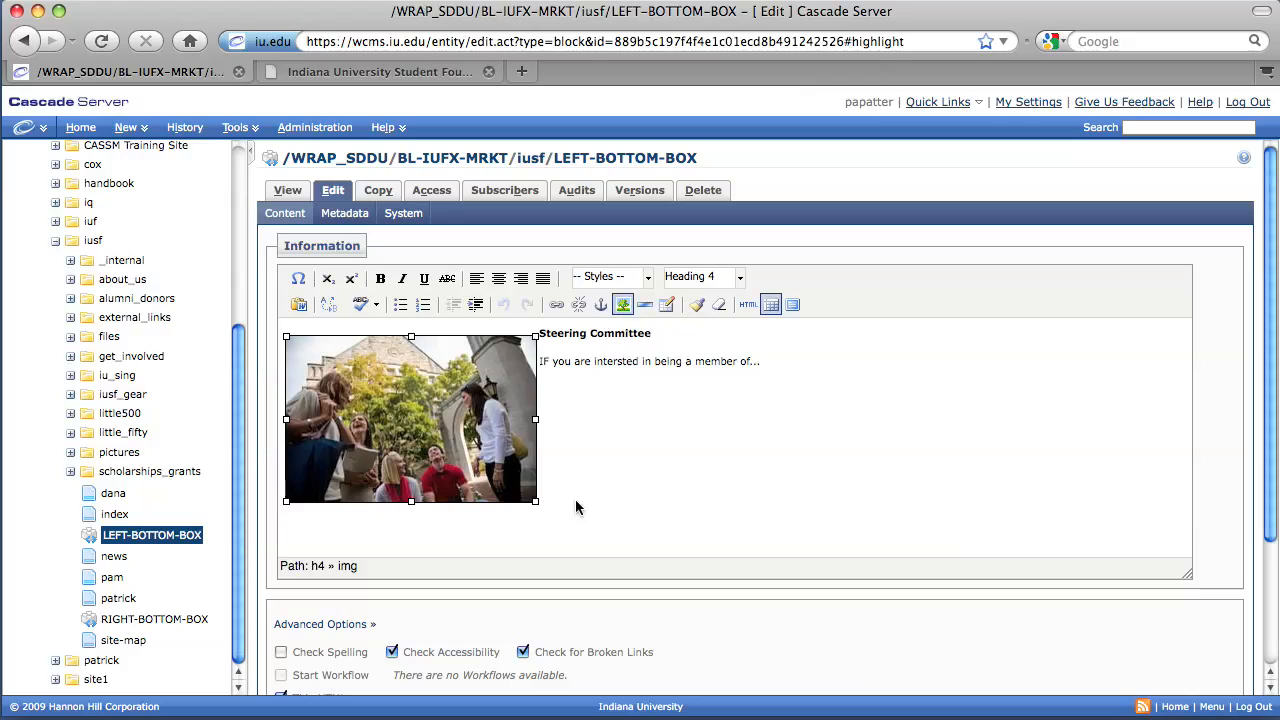
{"action": "key", "text": "Delete"}
{"action": "left_click_drag", "start_coordinate": [537, 363], "coordinate": [219, 317]}
{"action": "key", "text": "Delete"}
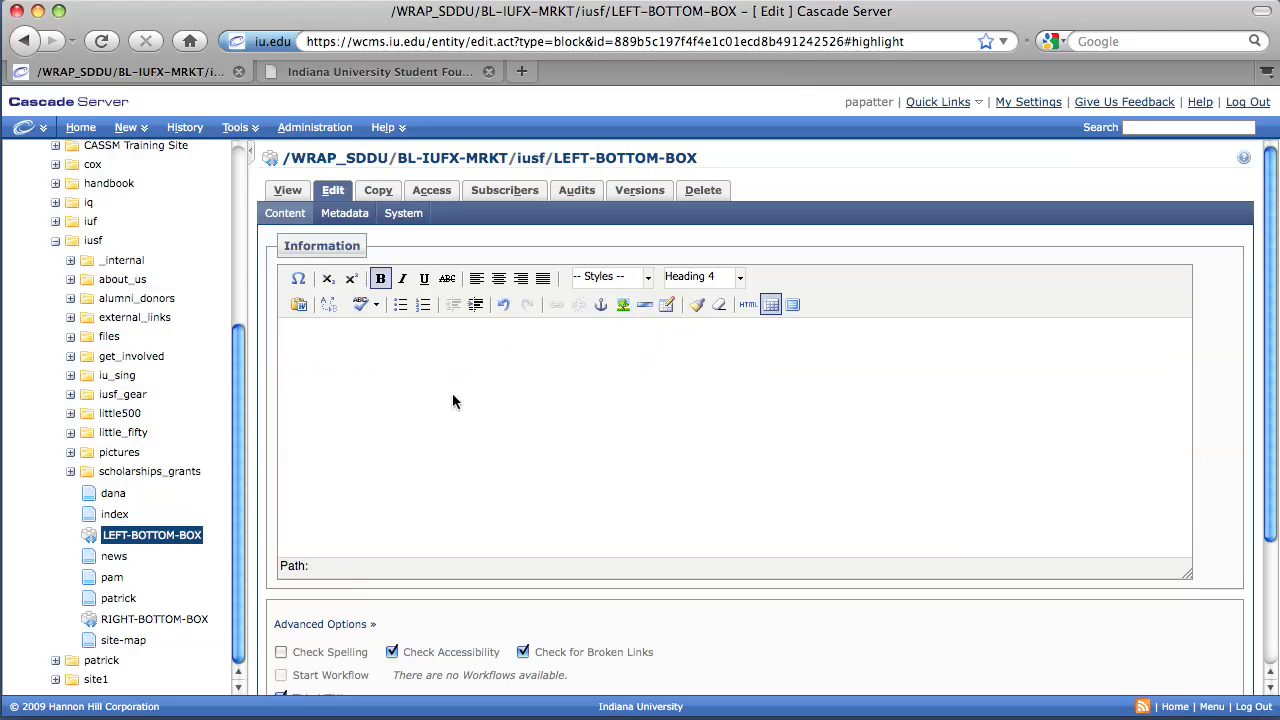
Start inserting an internal image and choose practice_500.jpg from the iusf pictures/bottom_boxes folder as its source
{"action": "left_click", "coordinate": [621, 306]}
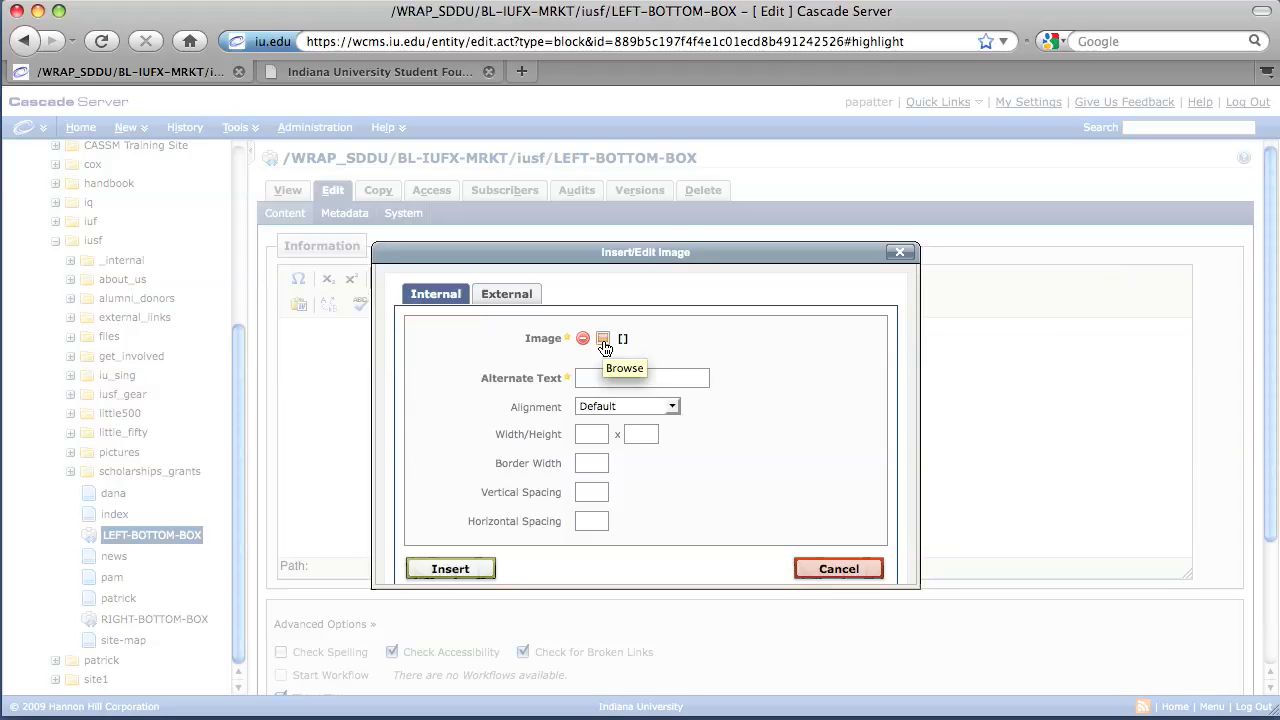
{"action": "left_click", "coordinate": [603, 341]}
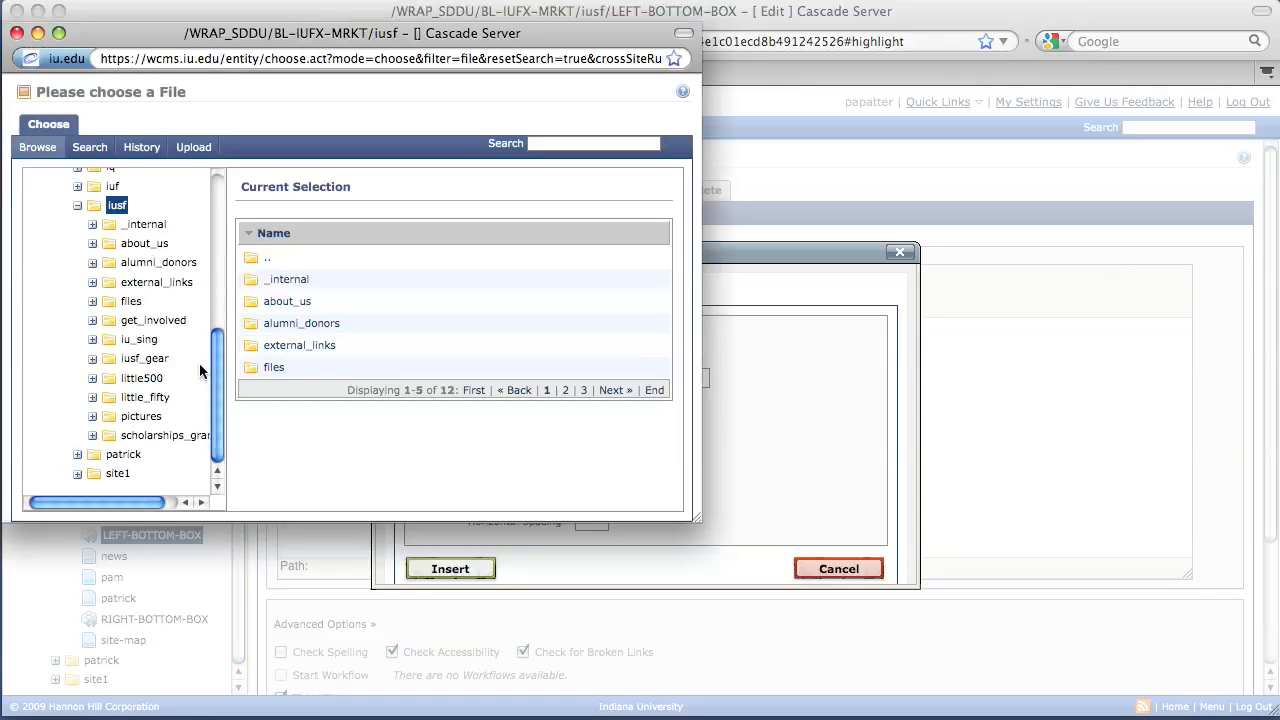
{"action": "left_click", "coordinate": [127, 422]}
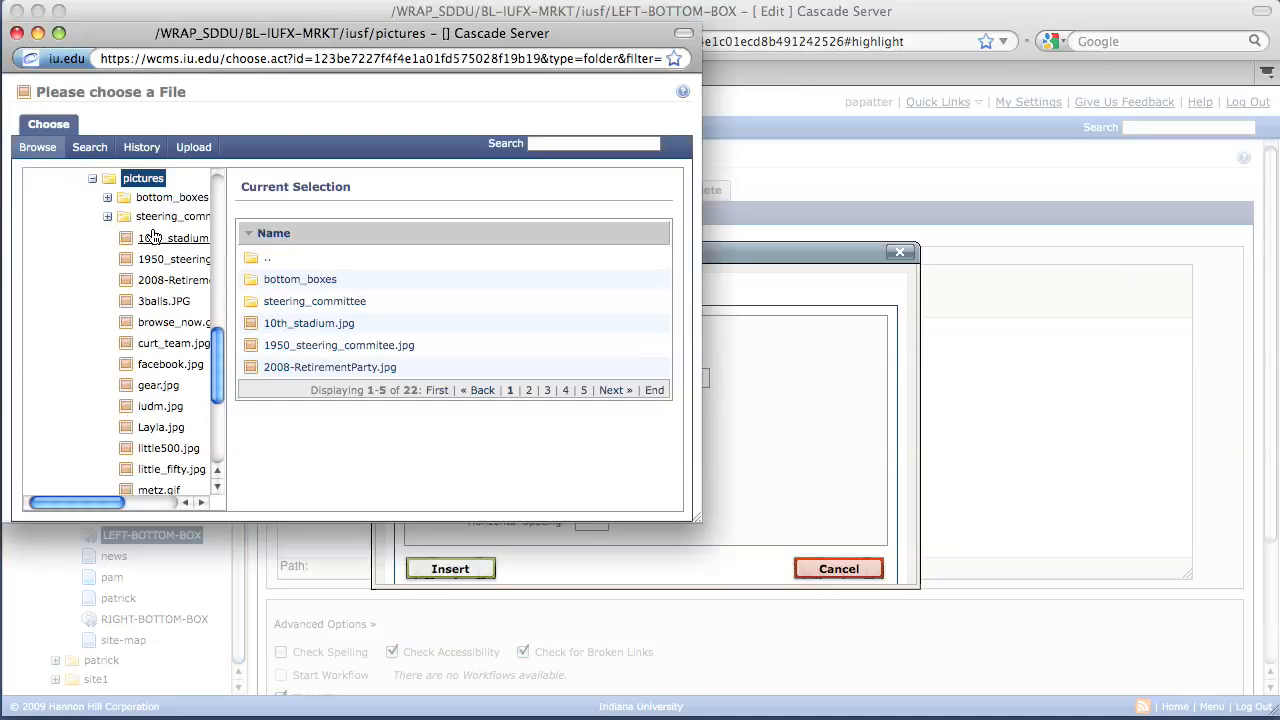
{"action": "left_click", "coordinate": [157, 204]}
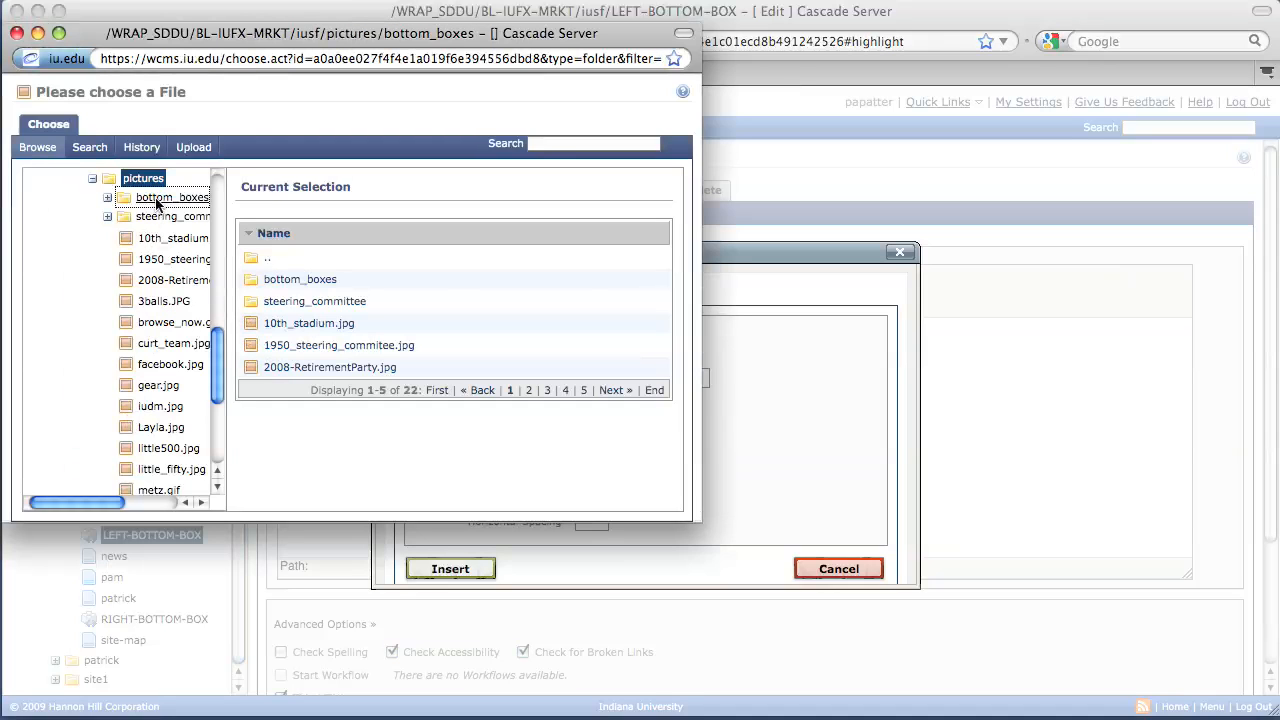
{"action": "left_click", "coordinate": [319, 330]}
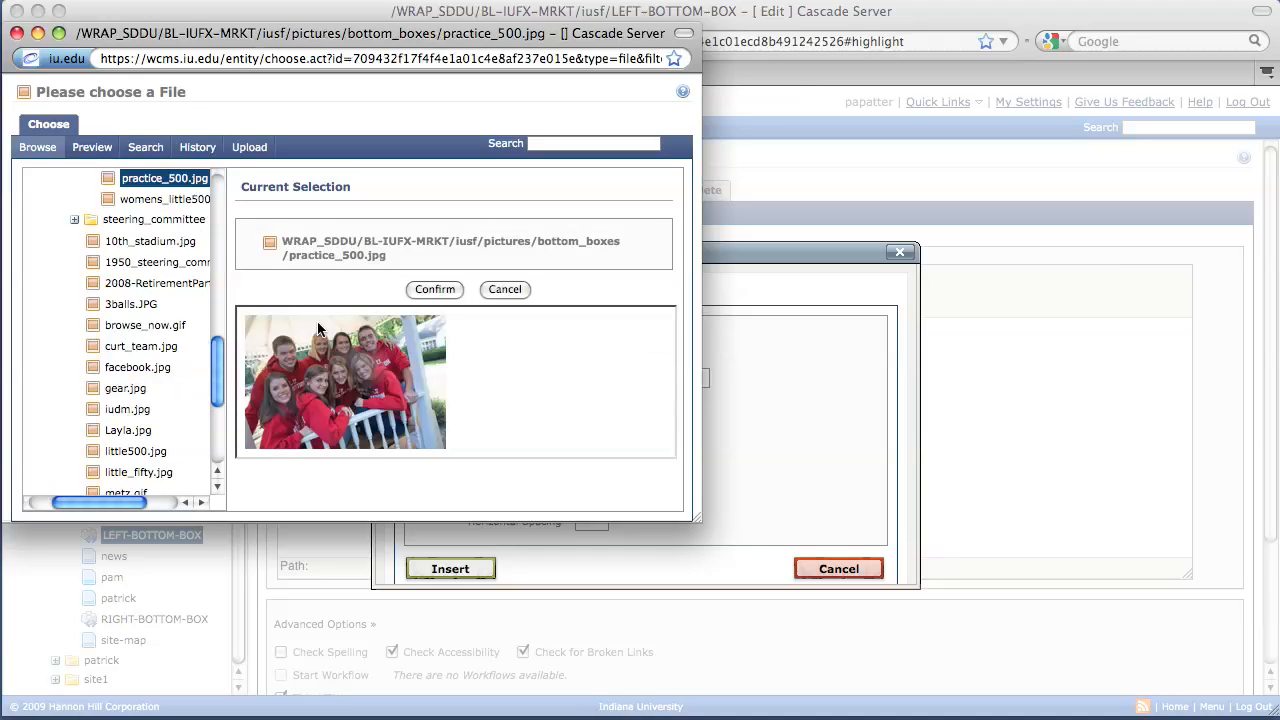
{"action": "left_click", "coordinate": [429, 290]}
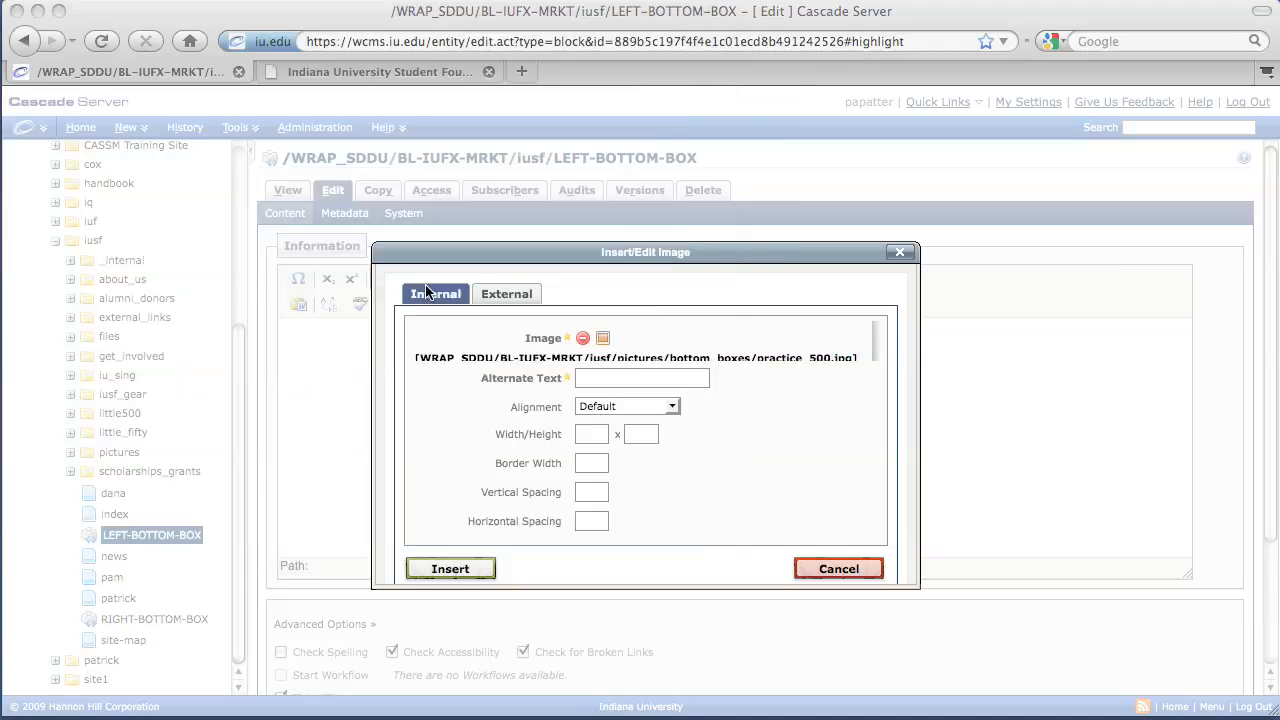
Give the new image the alternate text "Picture of Steering Comittee", insert it into the block and look it over
{"action": "left_click", "coordinate": [602, 378]}
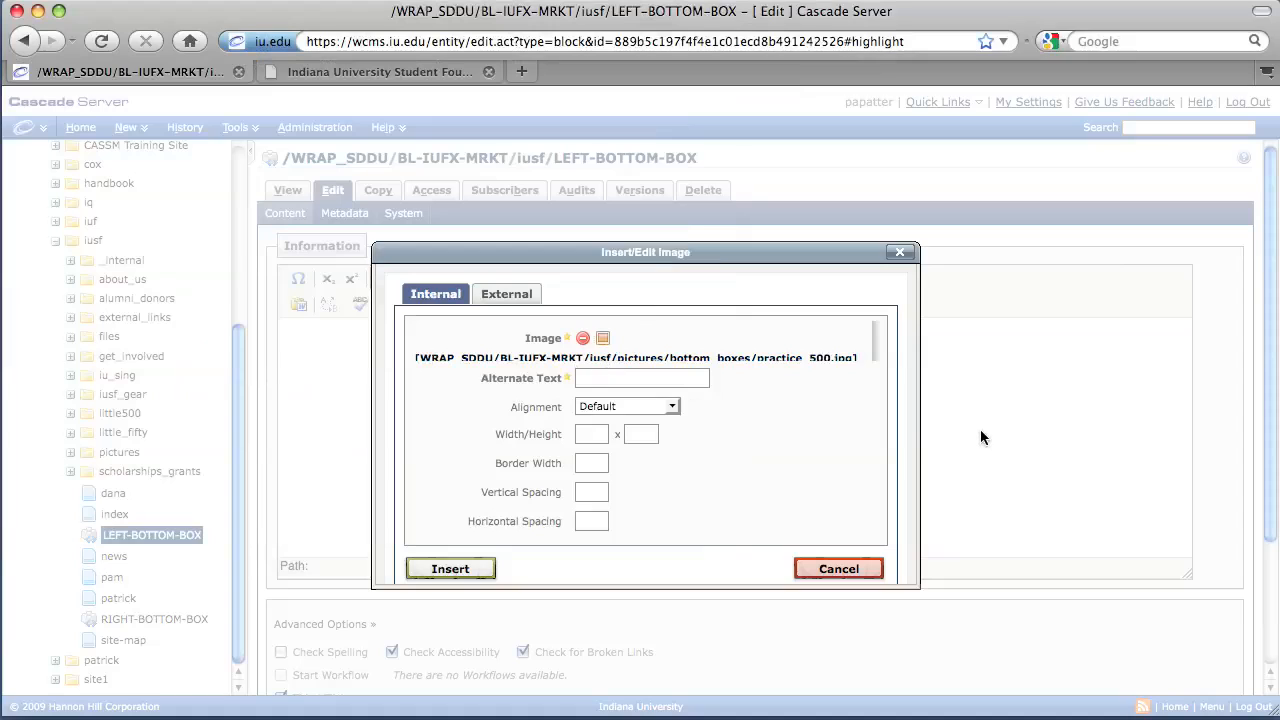
{"action": "type", "text": "Picture"}
{"action": "type", "text": " of Stee"}
{"action": "type", "text": "ring Comittee"}
{"action": "left_click", "coordinate": [450, 569]}
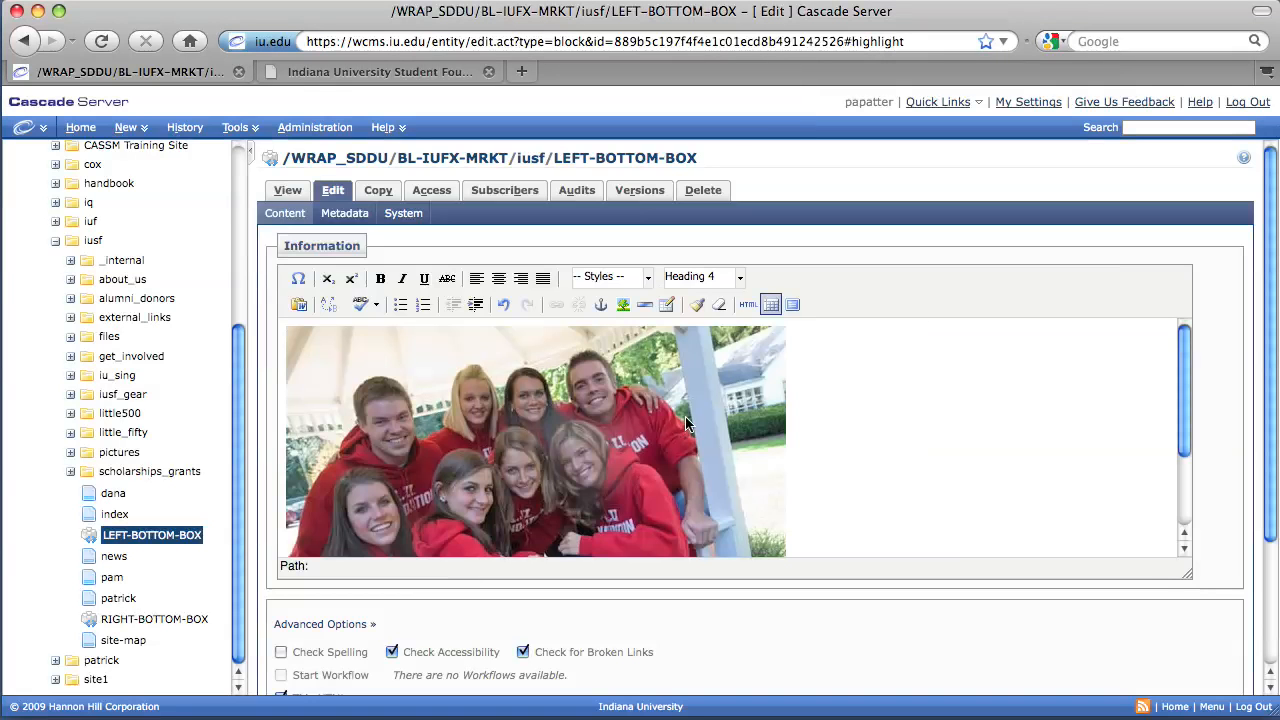
{"action": "scroll", "coordinate": [904, 437], "scroll_direction": "down", "scroll_amount": 2}
{"action": "scroll", "coordinate": [904, 437], "scroll_direction": "up", "scroll_amount": 2}
{"action": "scroll", "coordinate": [903, 437], "scroll_direction": "down", "scroll_amount": 2}
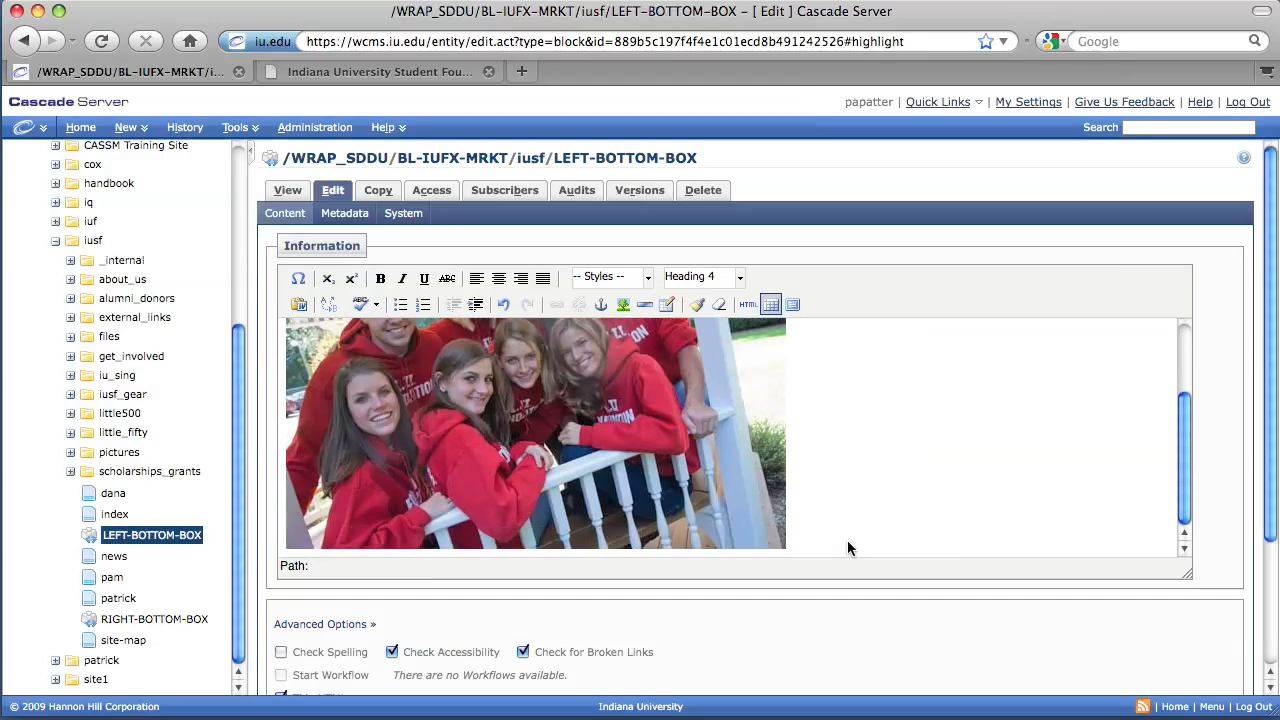
Add the caption lines "2008 Steering Comittee" and "From left to right: Name etc.." below the picture in the block
{"action": "key", "text": "Return"}
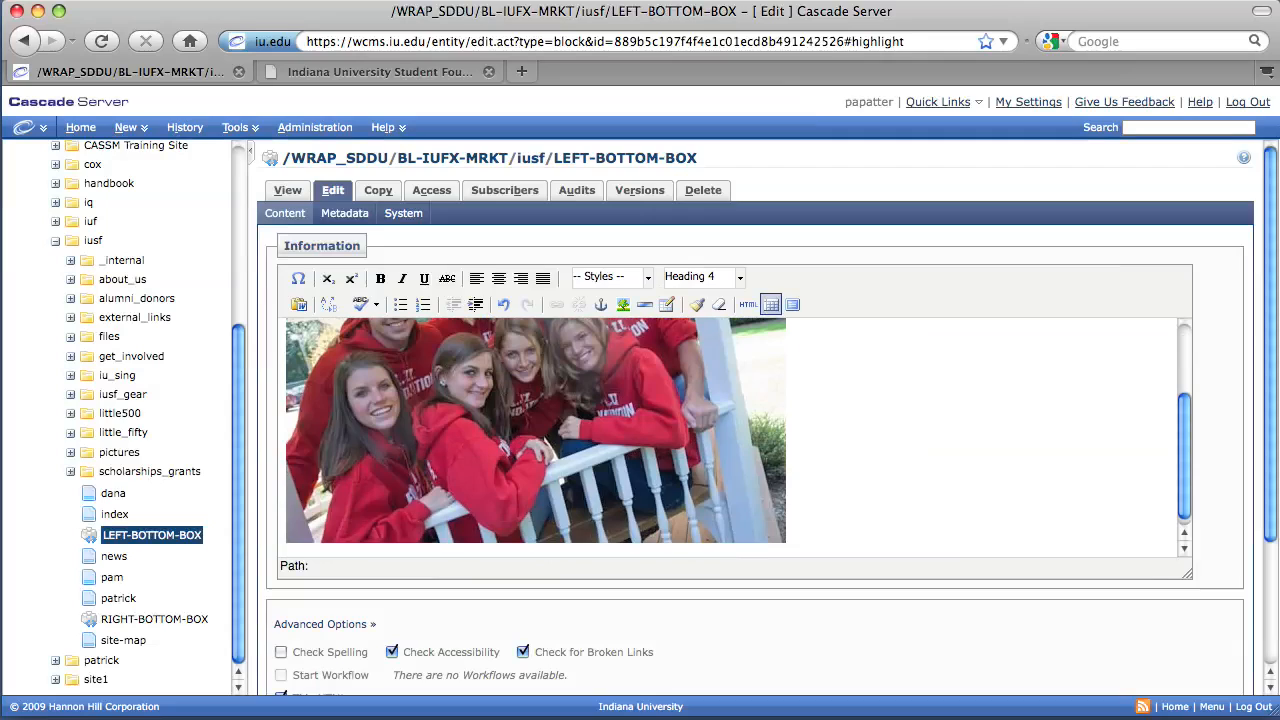
{"action": "type", "text": "2008 Steering Comittee"}
{"action": "key", "text": "Return"}
{"action": "type", "text": "From left to right"}
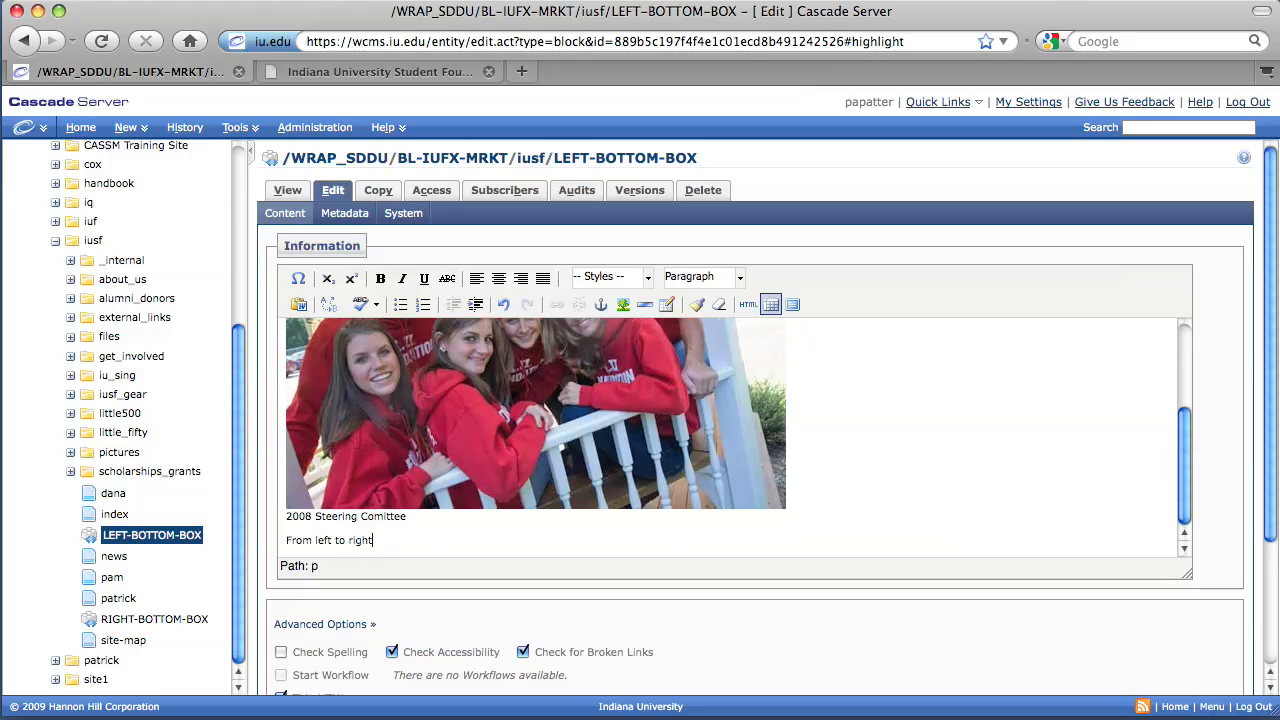
{"action": "type", "text": "Name etc.."}
Submit the captioned block and check how the larger picture fits its bottom box on the iusf index page
{"action": "scroll", "coordinate": [876, 463], "scroll_direction": "down", "scroll_amount": 4}
{"action": "left_click", "coordinate": [459, 662]}
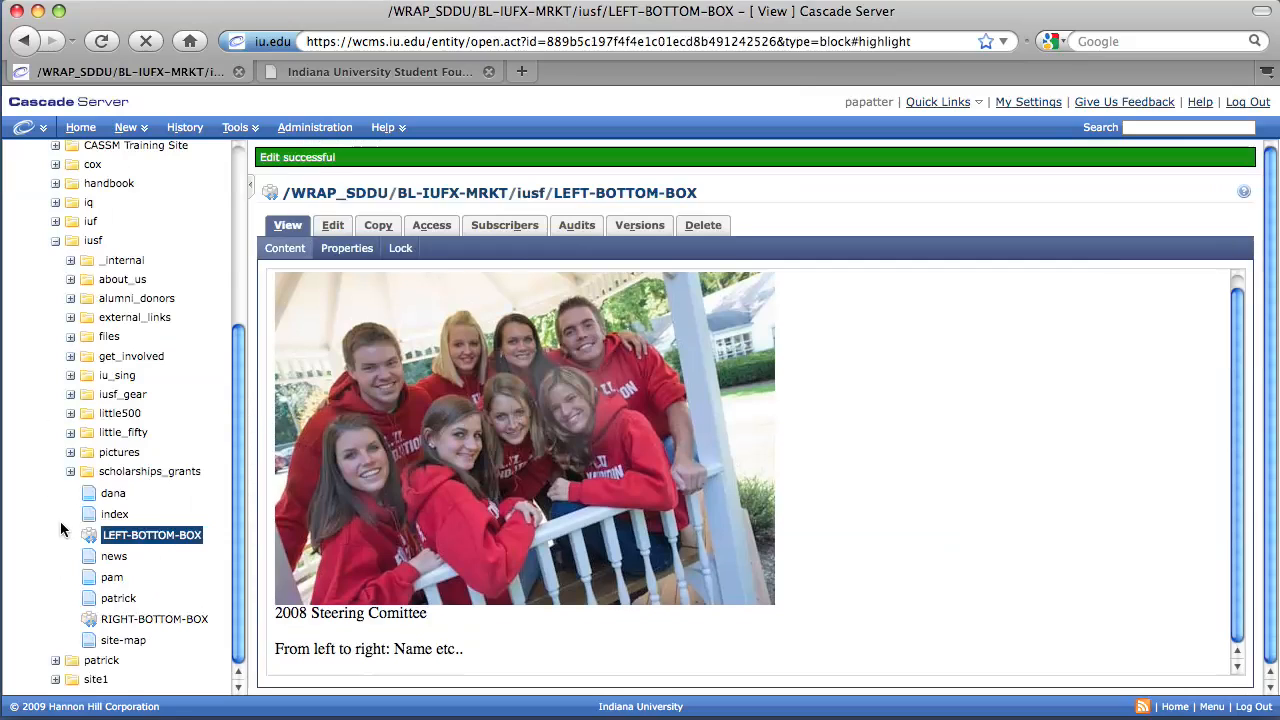
{"action": "left_click", "coordinate": [114, 515]}
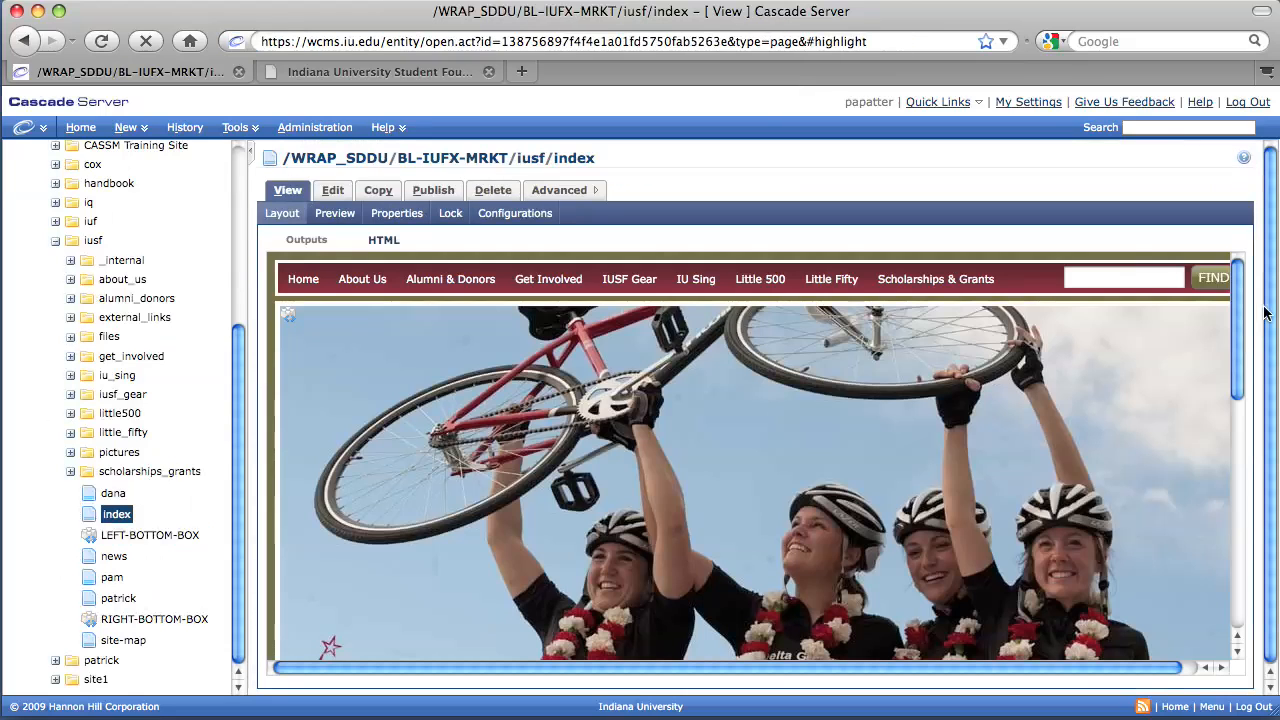
{"action": "left_click_drag", "start_coordinate": [1237, 310], "coordinate": [1249, 502]}
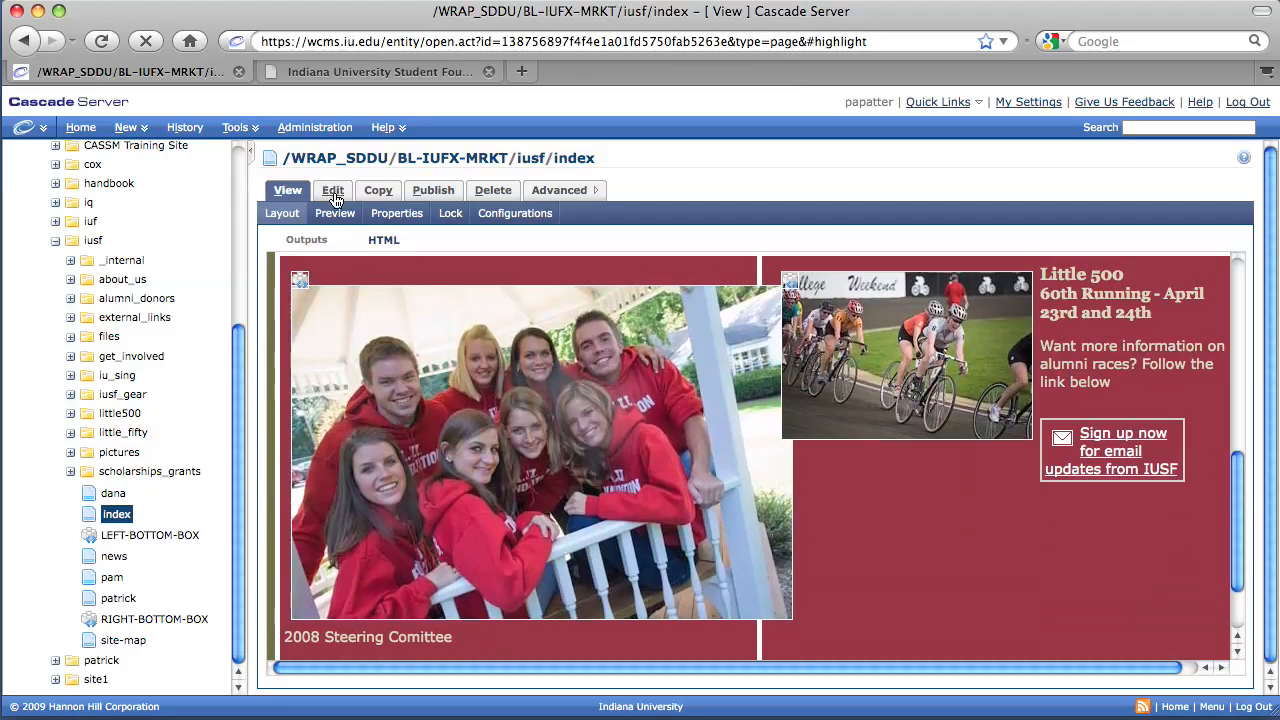
Reopen the LEFT-BOTTOM-BOX block for editing and shrink its picture proportionally to about 90% of its size in the full-screen editor
{"action": "left_click", "coordinate": [163, 540]}
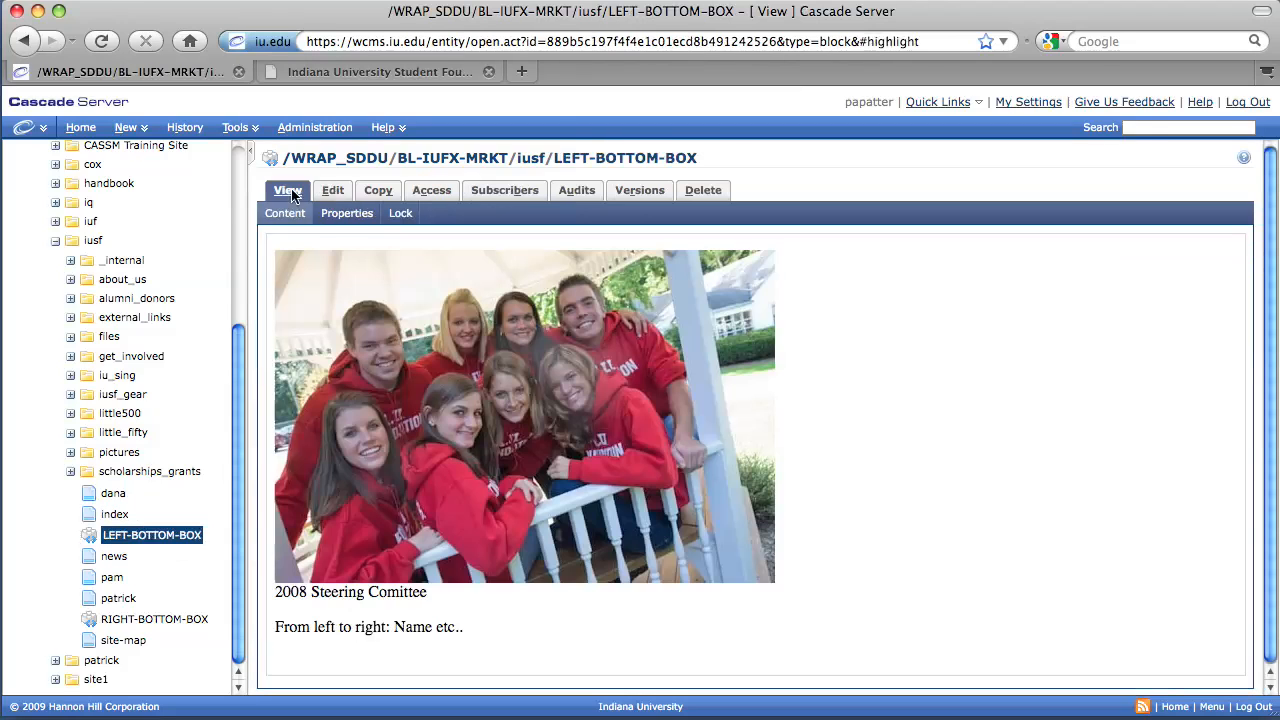
{"action": "left_click", "coordinate": [335, 190]}
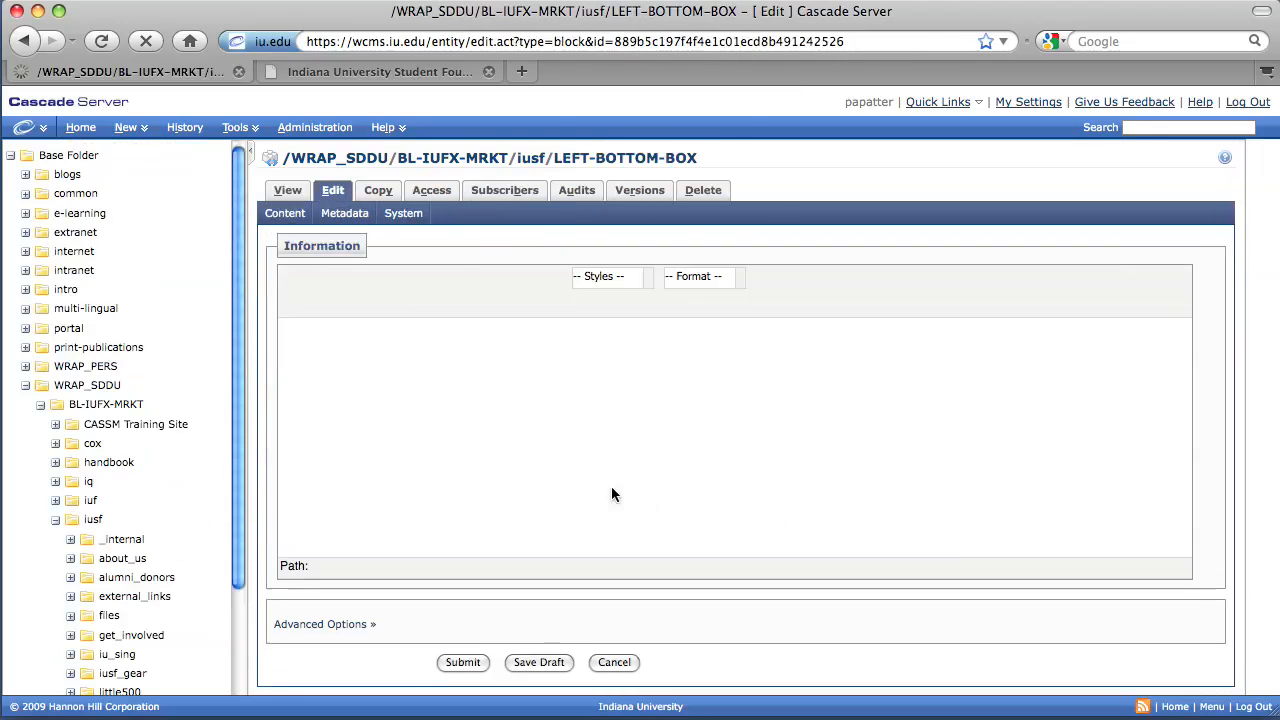
{"action": "left_click", "coordinate": [463, 412]}
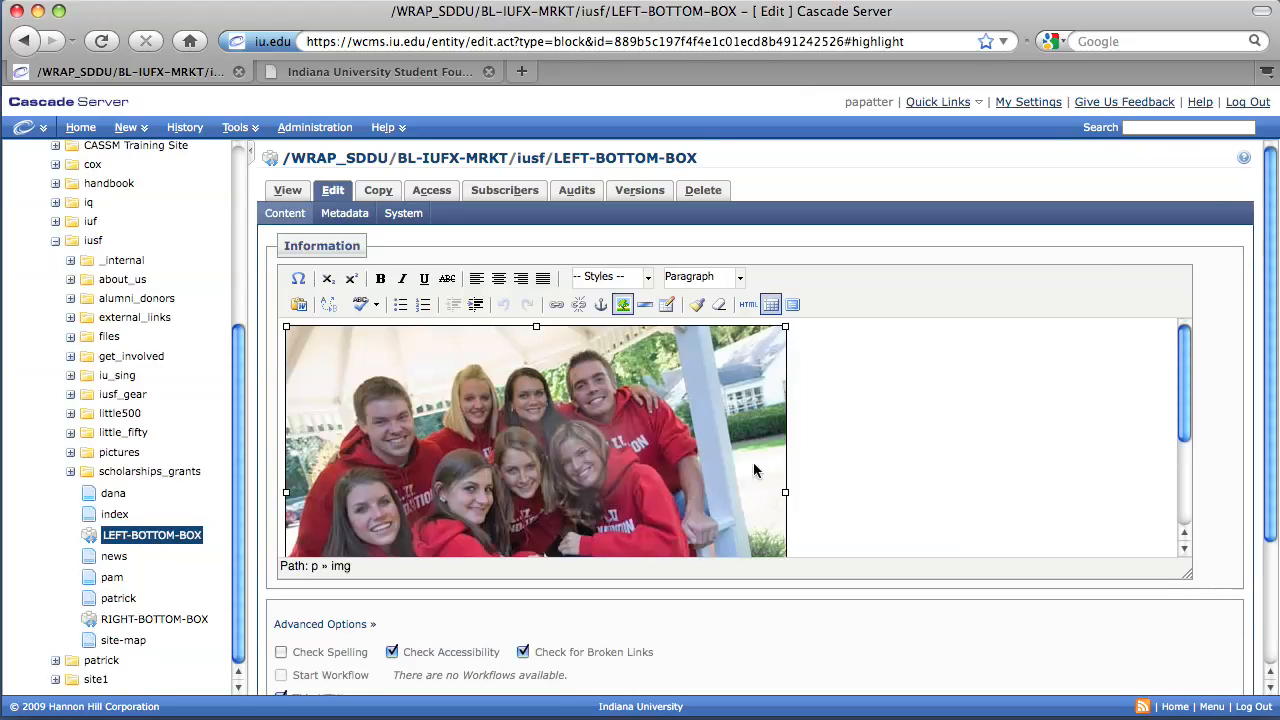
{"action": "left_click", "coordinate": [1170, 385]}
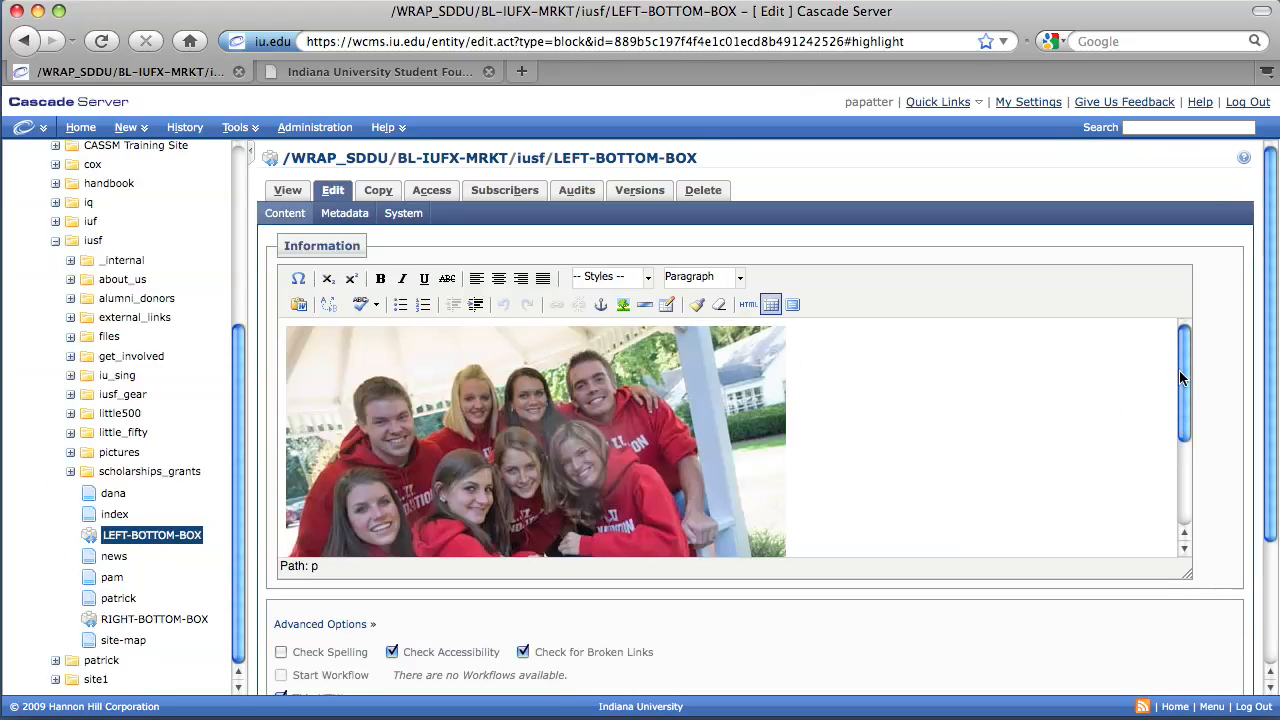
{"action": "left_click", "coordinate": [770, 410]}
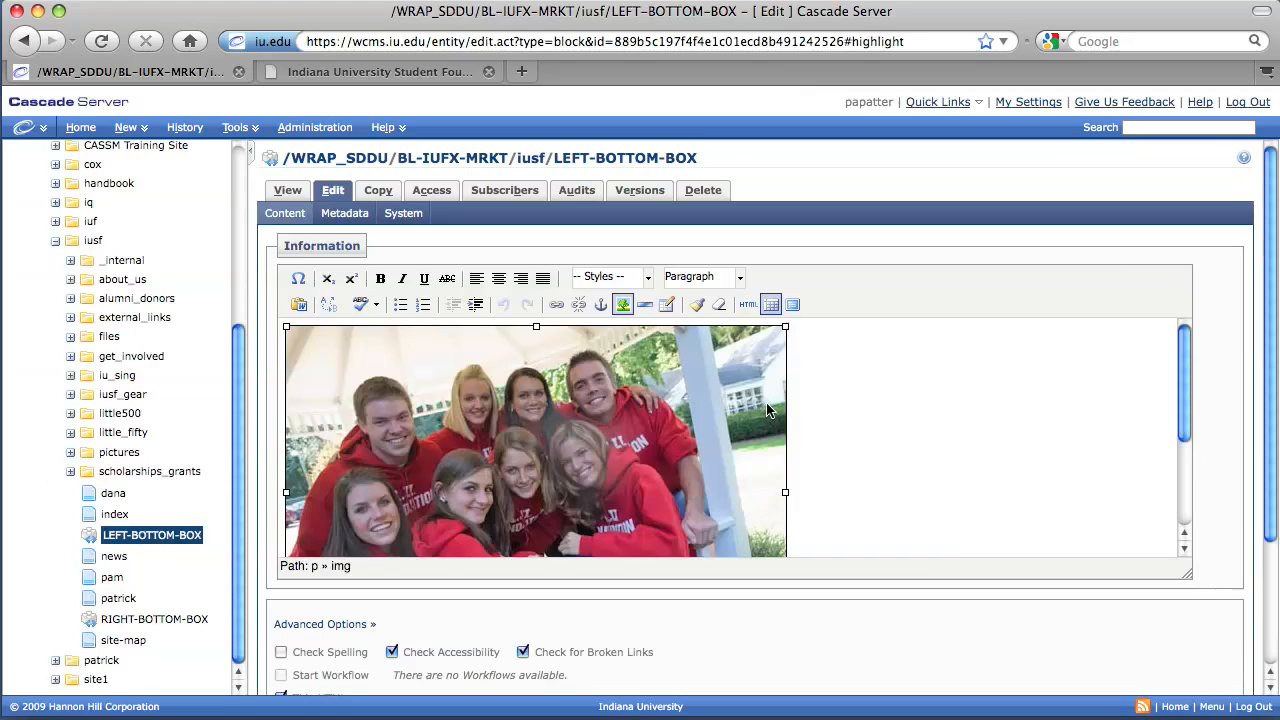
{"action": "left_click", "coordinate": [792, 305]}
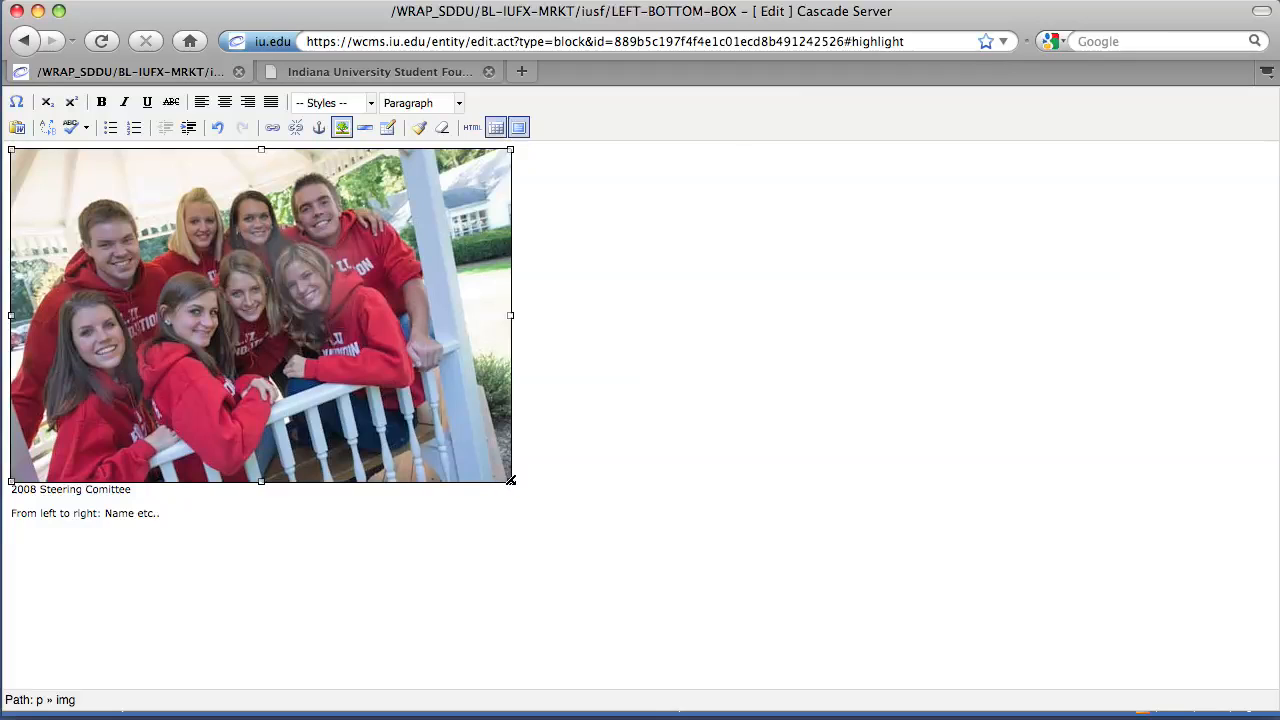
{"action": "left_click_drag", "start_coordinate": [510, 480], "coordinate": [466, 437]}
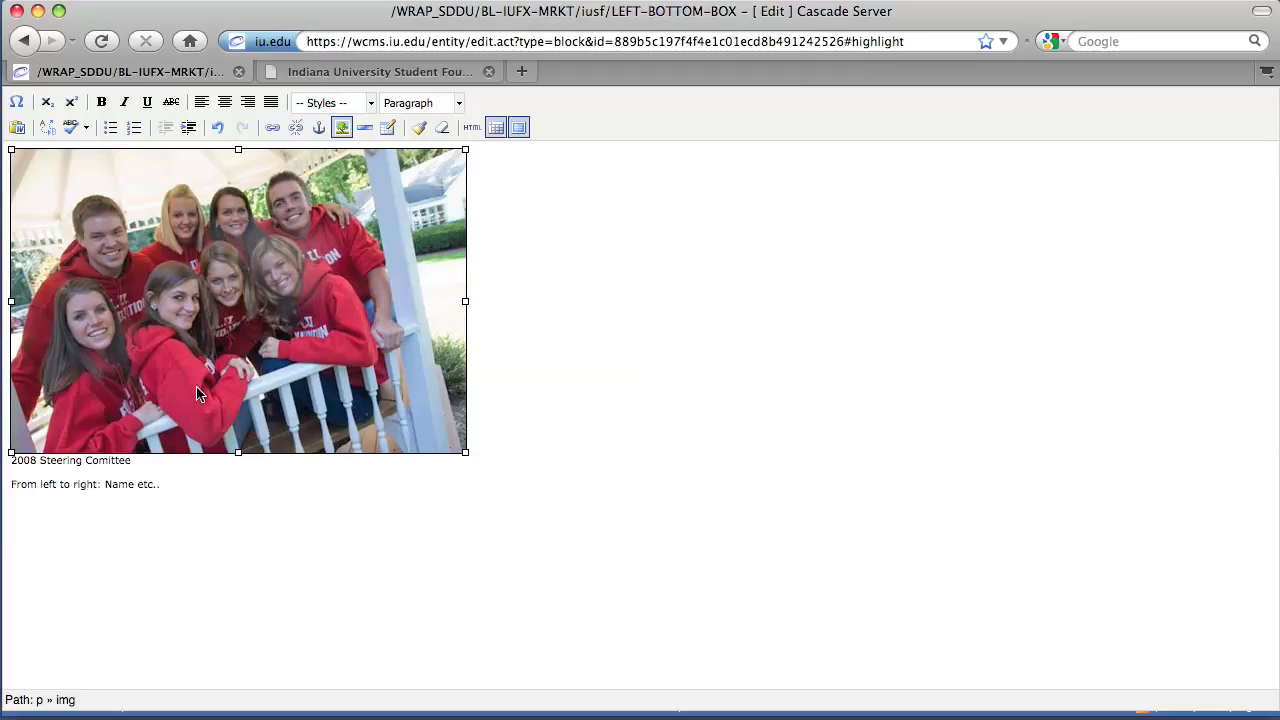
{"action": "left_click", "coordinate": [518, 127]}
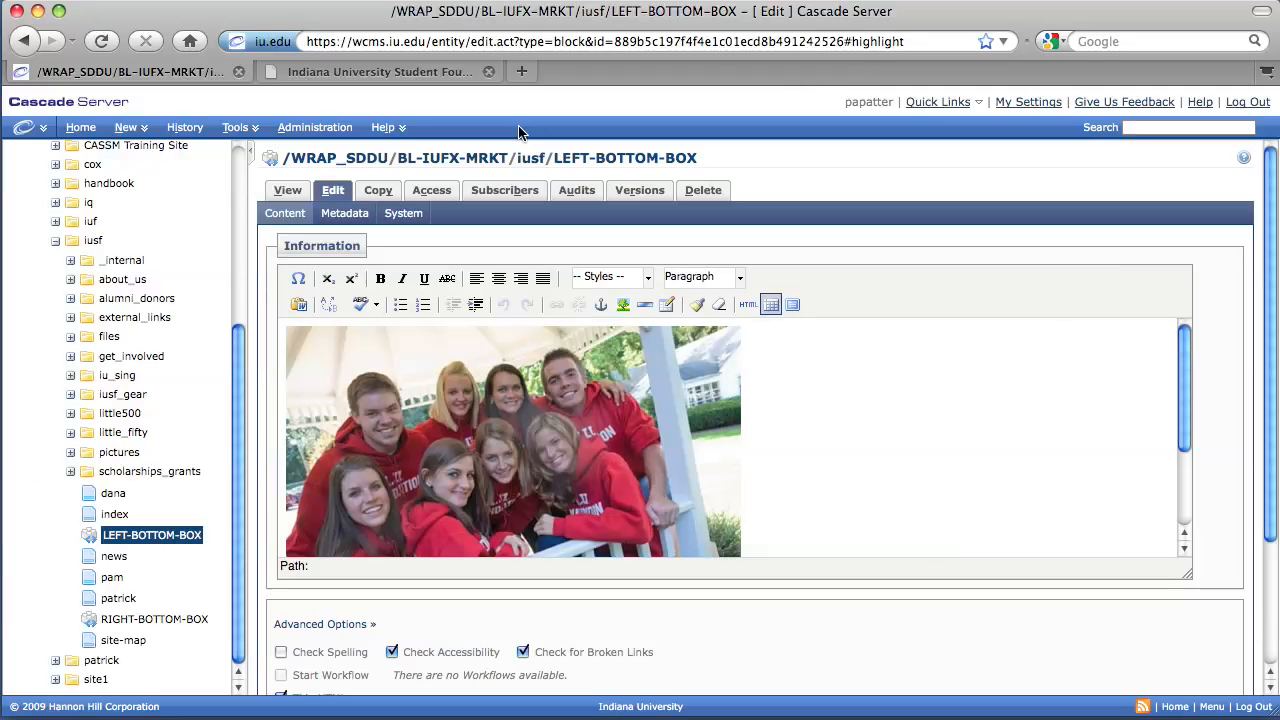
Submit the block with the resized picture, check it on the iusf index page and view the live Indiana University Student Foundation site
{"action": "scroll", "coordinate": [539, 280], "scroll_direction": "down", "scroll_amount": 3}
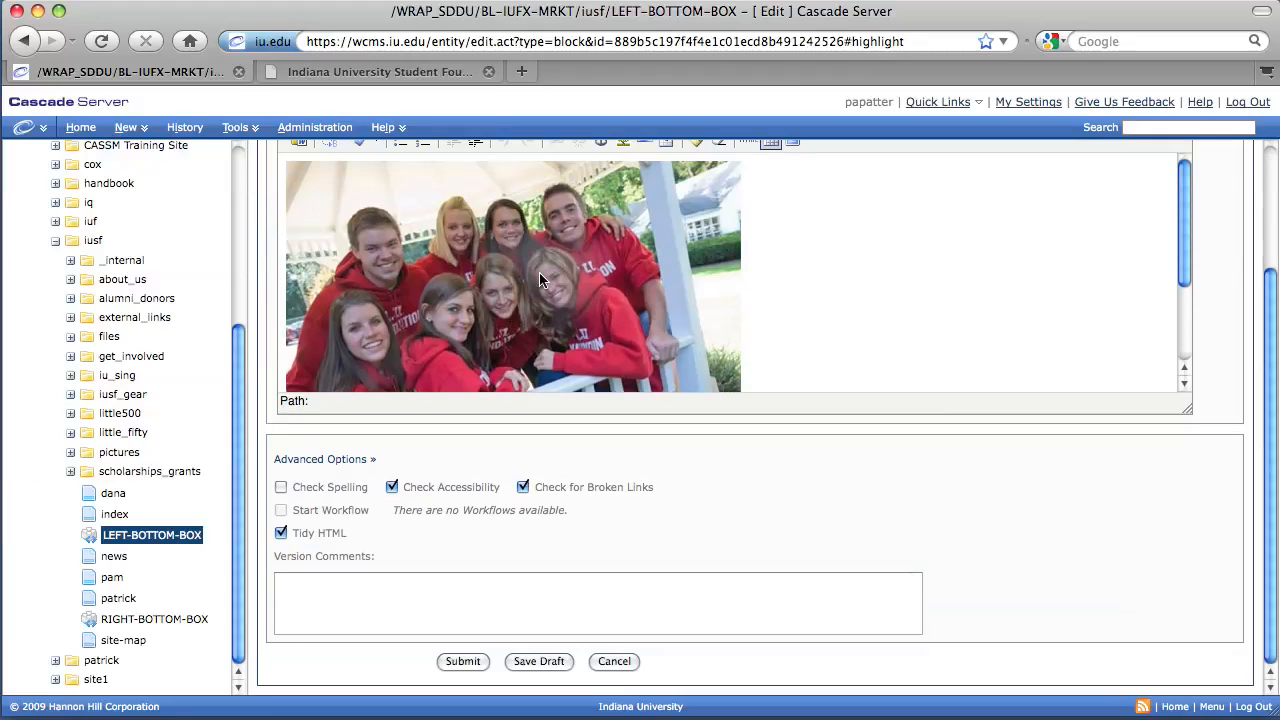
{"action": "left_click", "coordinate": [462, 661]}
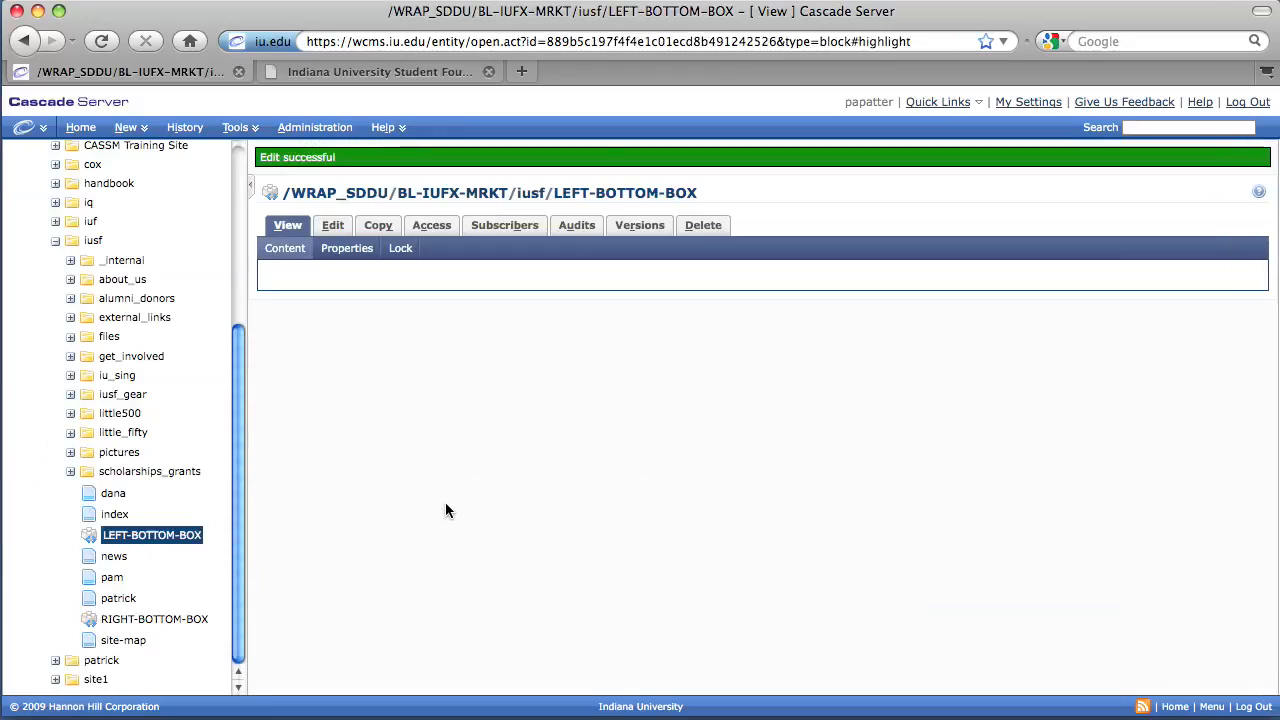
{"action": "left_click", "coordinate": [123, 518]}
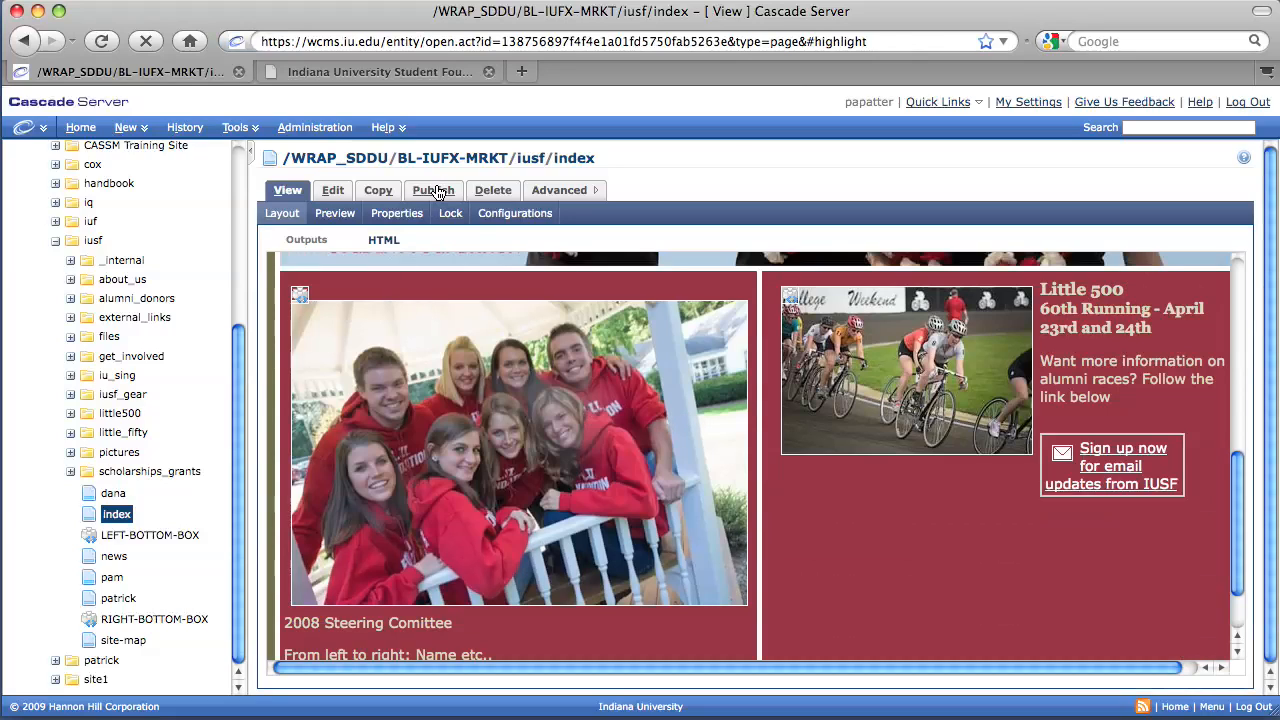
{"action": "left_click", "coordinate": [420, 73]}
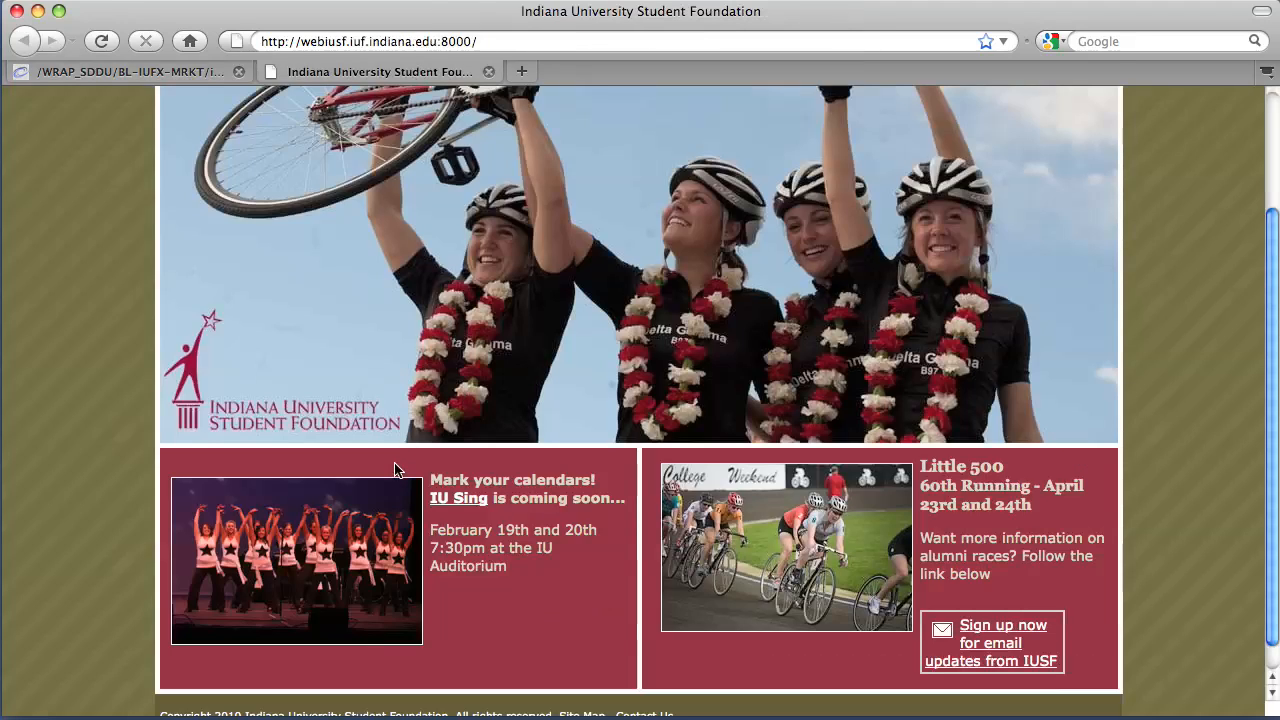